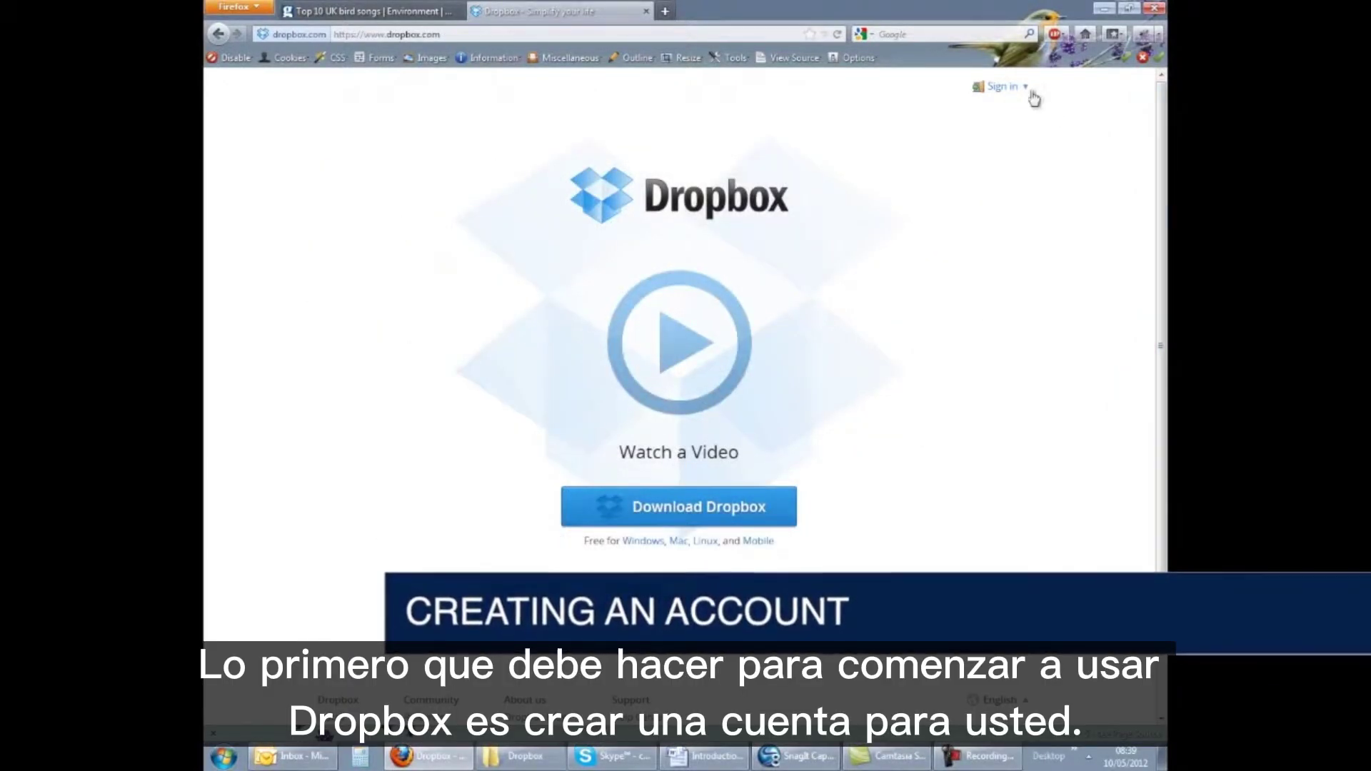
Open the Dropbox account registration page from the Sign in dropdown's Create an account link
{"action": "left_click", "coordinate": [1022, 87]}
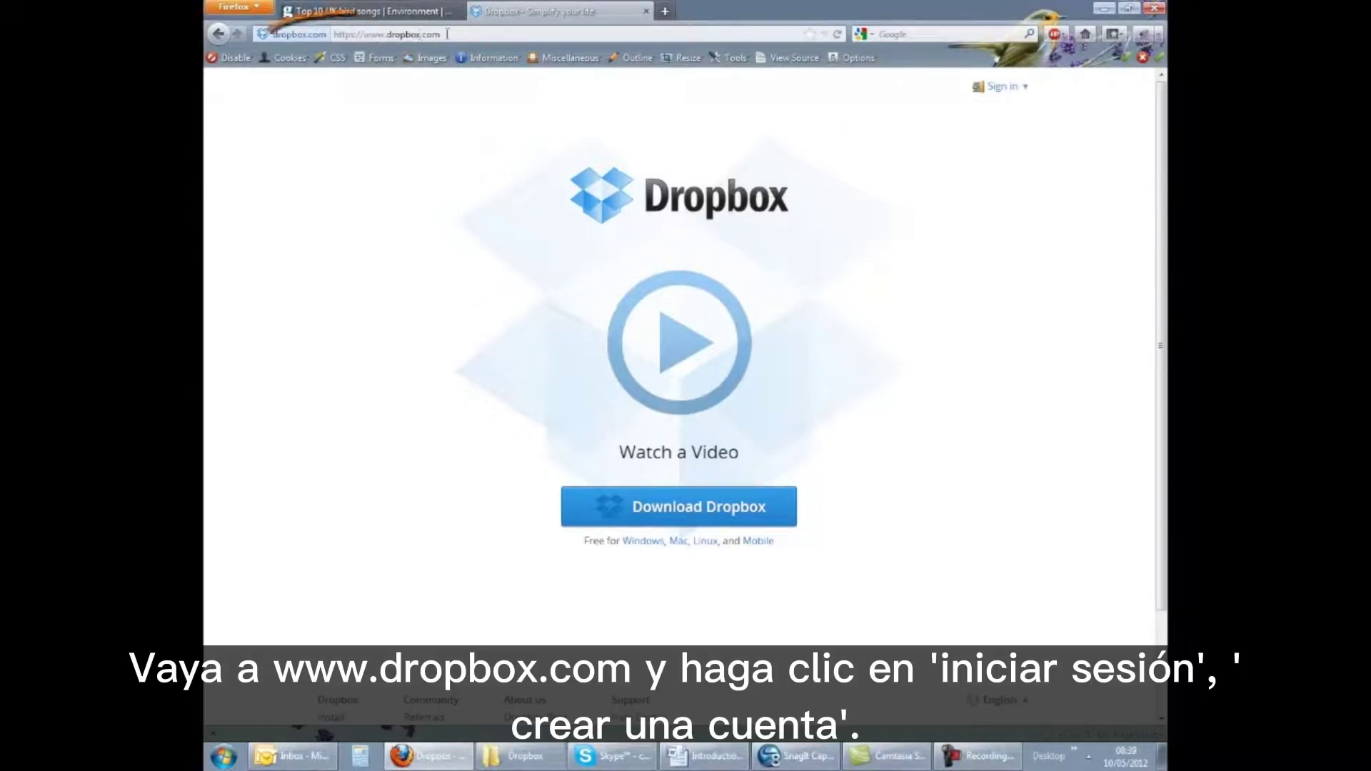
{"action": "left_click", "coordinate": [1009, 92]}
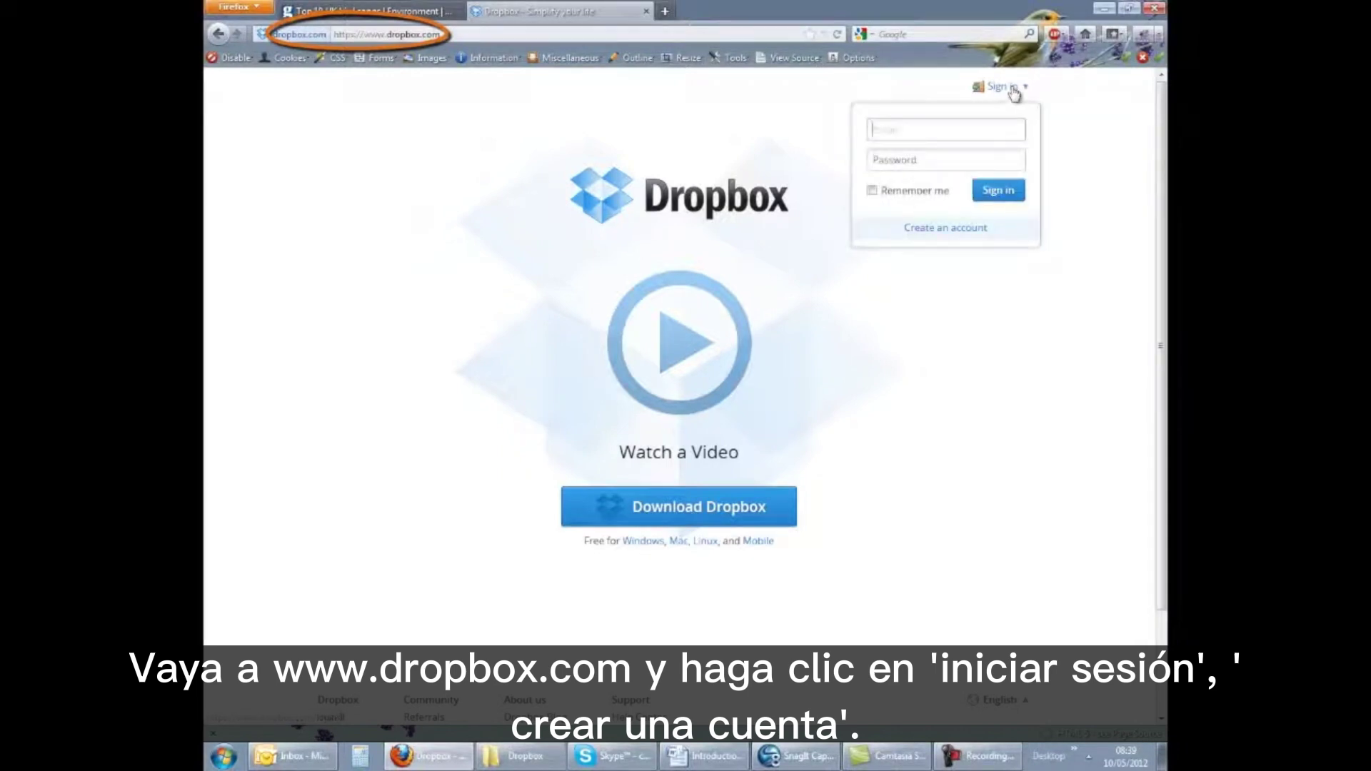
{"action": "left_click", "coordinate": [957, 233]}
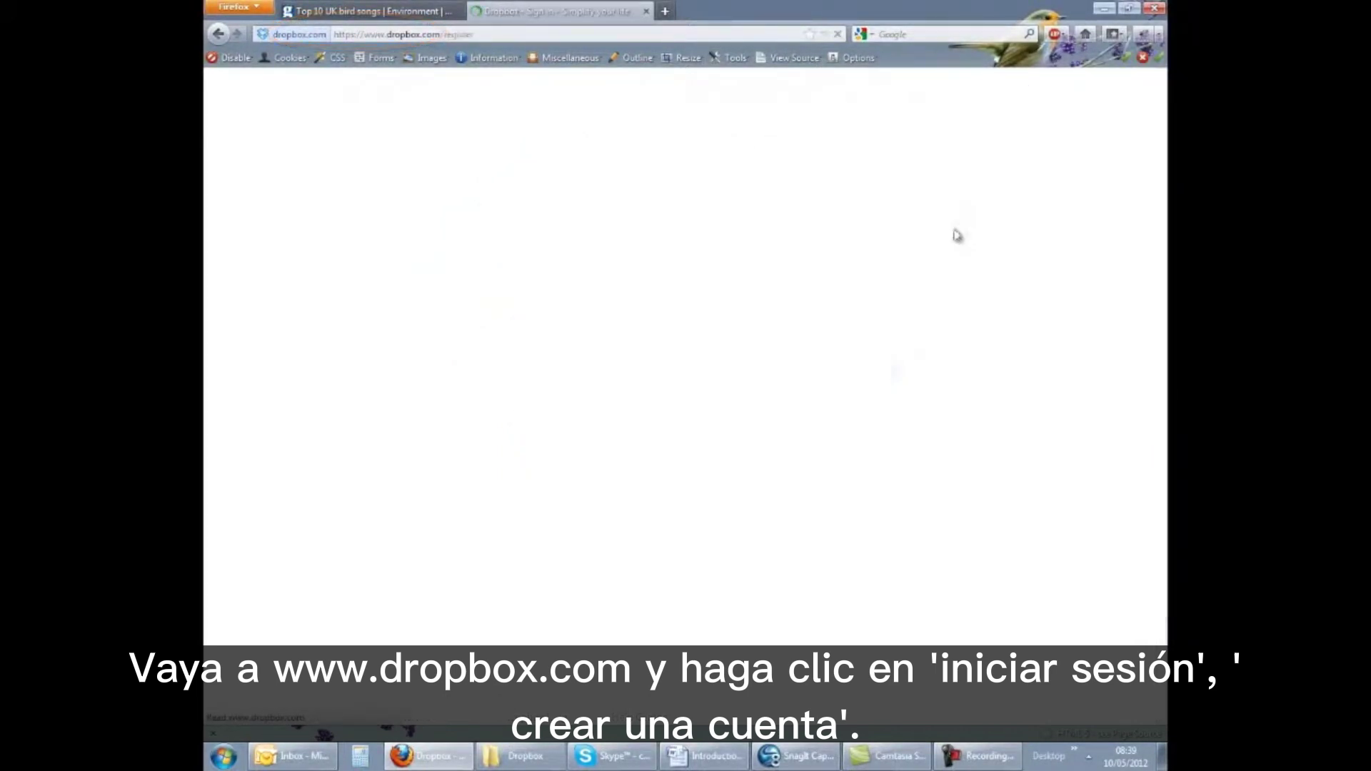
Enter the user's first name, last name, e-mail address and a Good-rated password in the sign-up form
{"action": "left_click", "coordinate": [858, 255]}
{"action": "key", "text": "Tab"}
{"action": "key", "text": "Tab"}
{"action": "key", "text": "Tab"}
{"action": "type", "text": "********"}
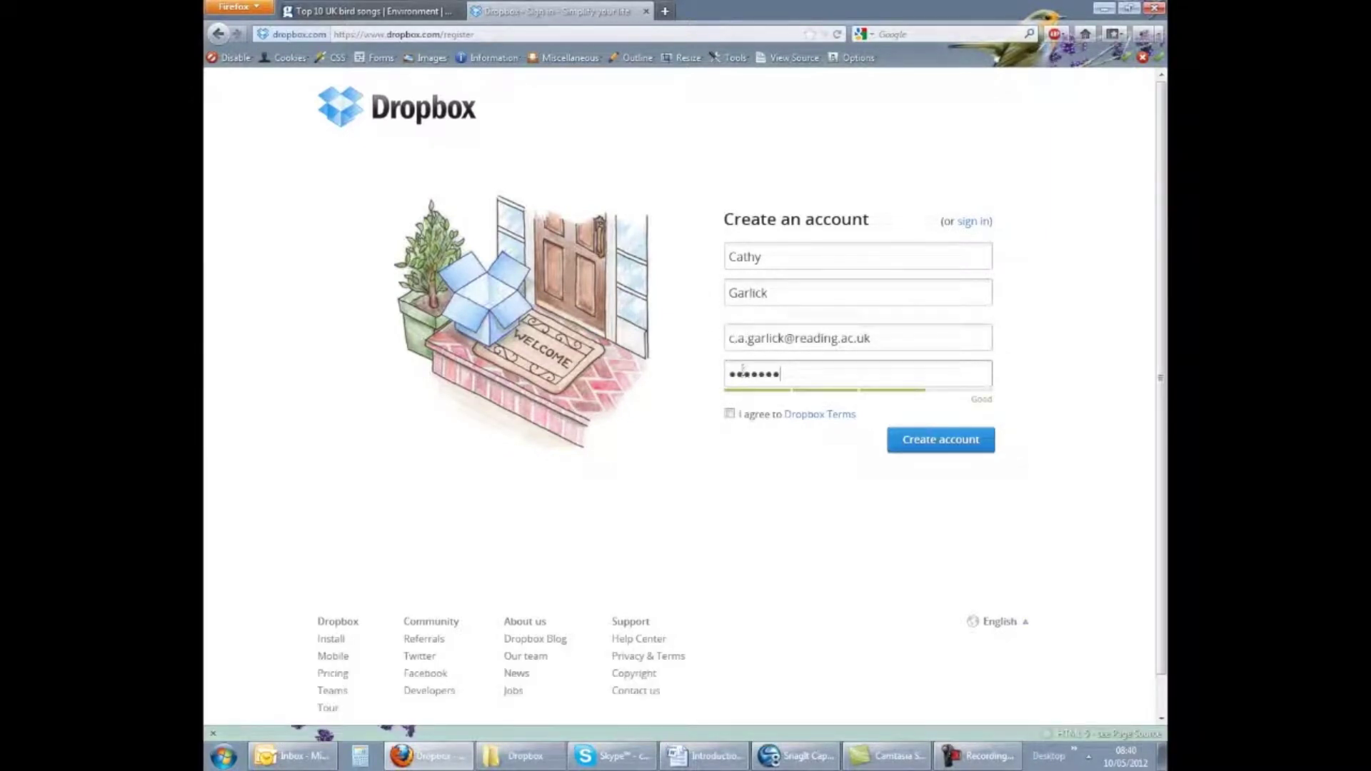
Switch to the sign-in form and sign in with the saved e-mail and password
{"action": "left_click", "coordinate": [975, 223]}
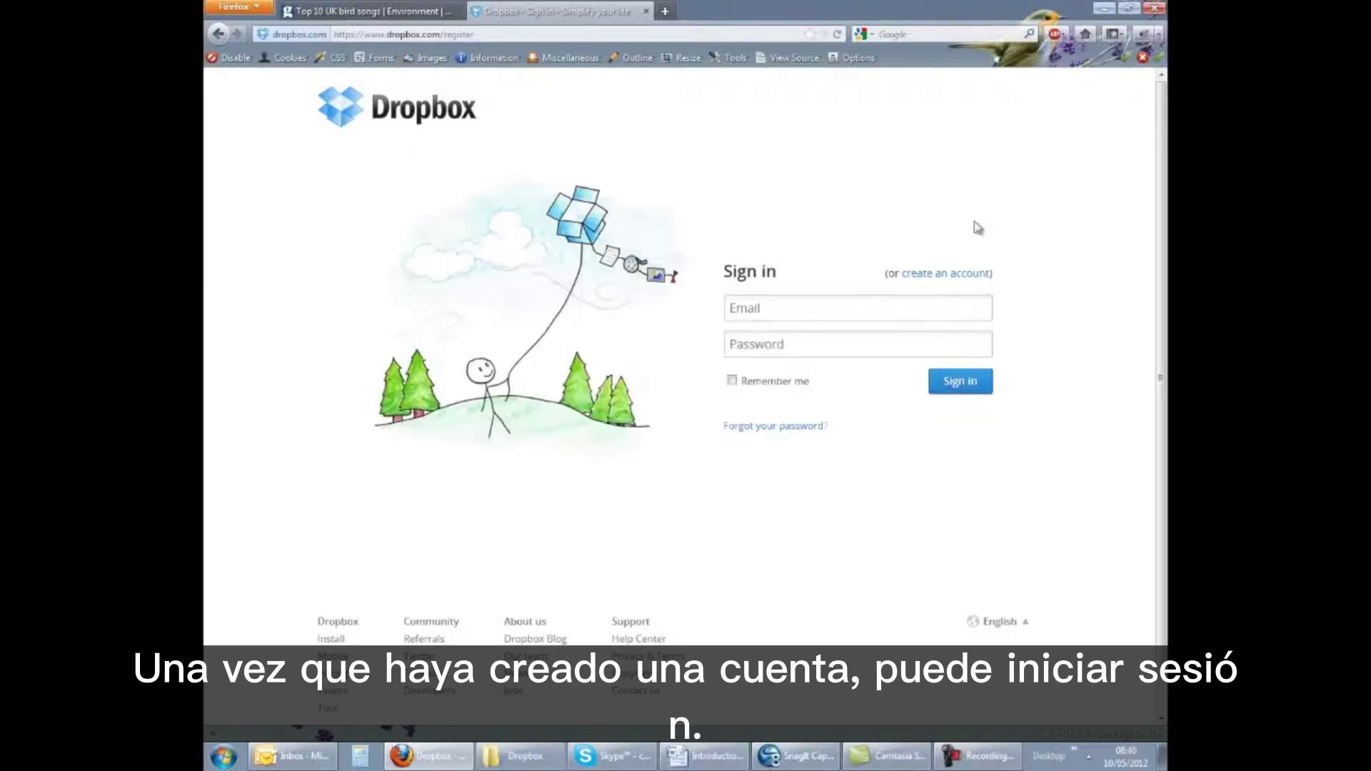
{"action": "left_click", "coordinate": [799, 346]}
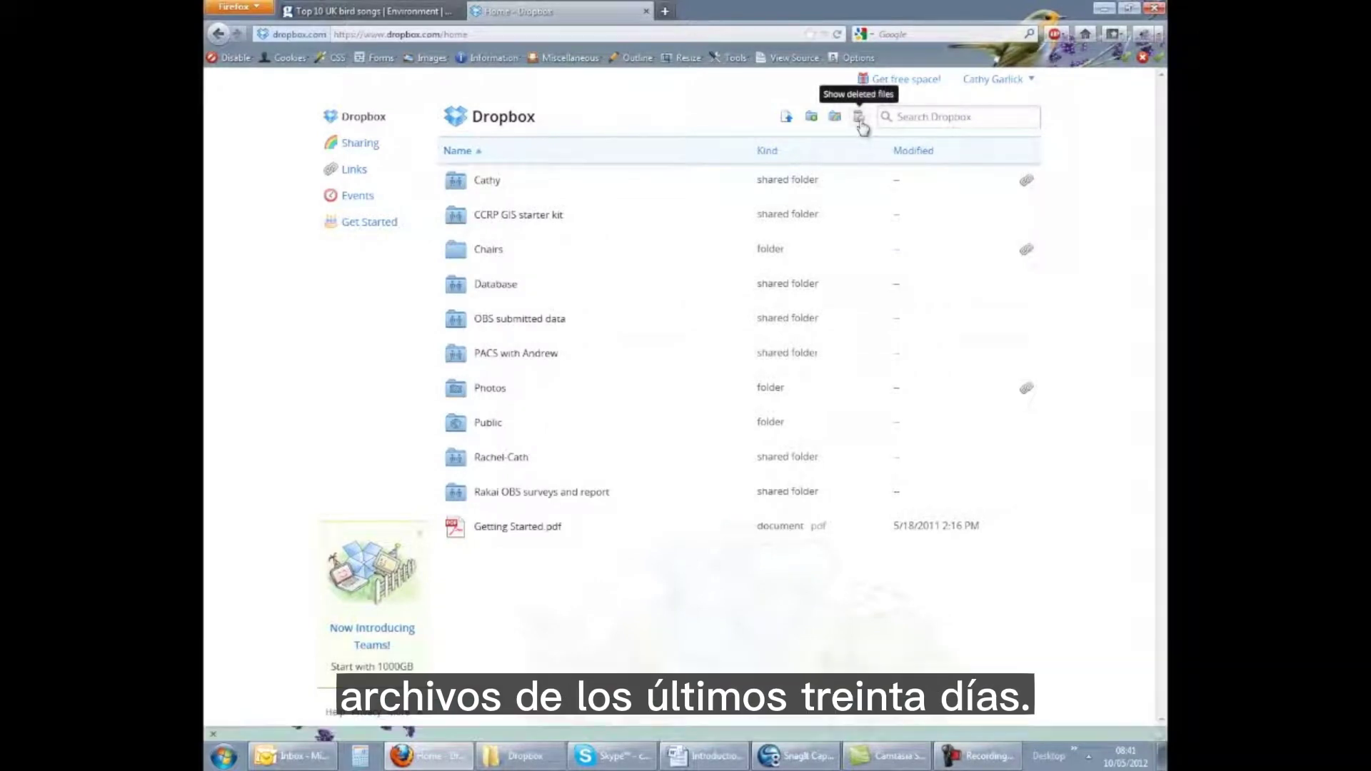
Upload KEYBOARD.GIF and WORDOPTIONS.gif from the computer to the Dropbox root folder
{"action": "left_click", "coordinate": [787, 117]}
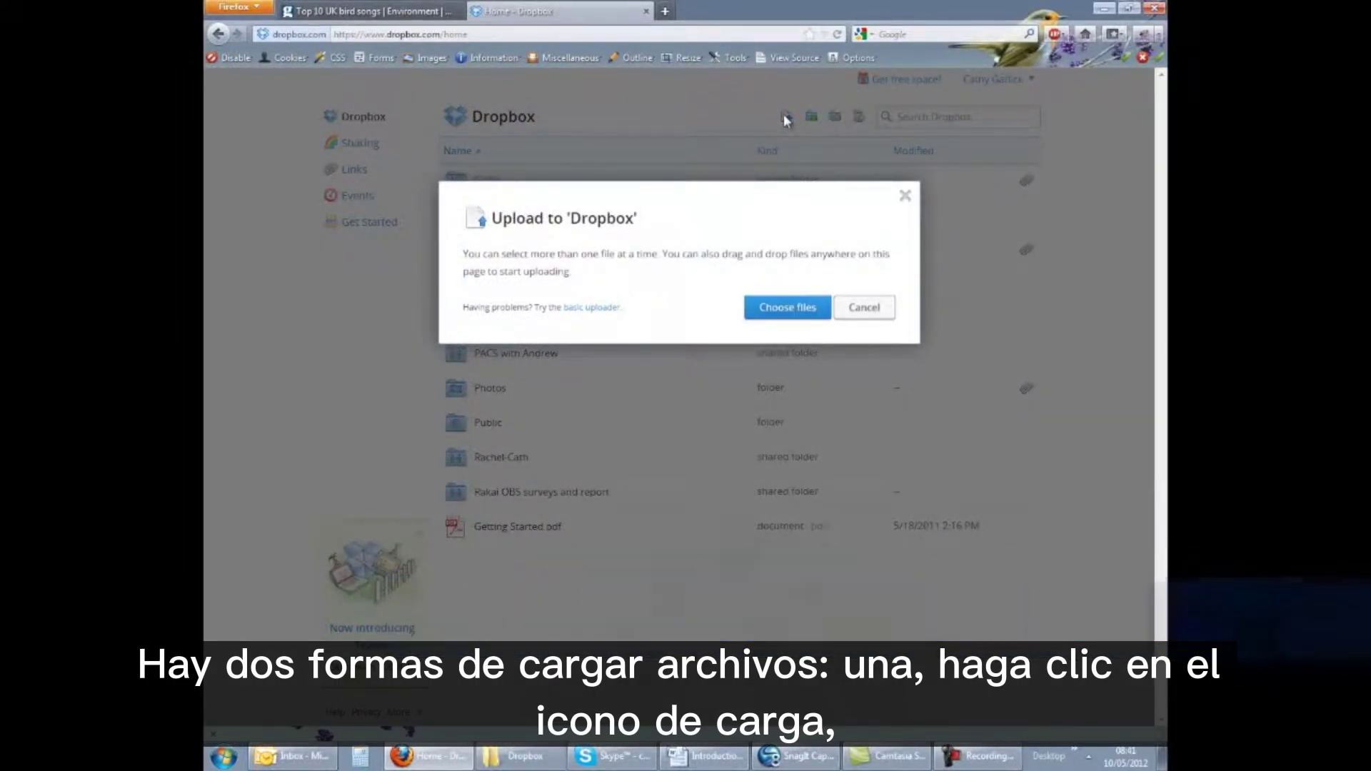
{"action": "left_click", "coordinate": [783, 312]}
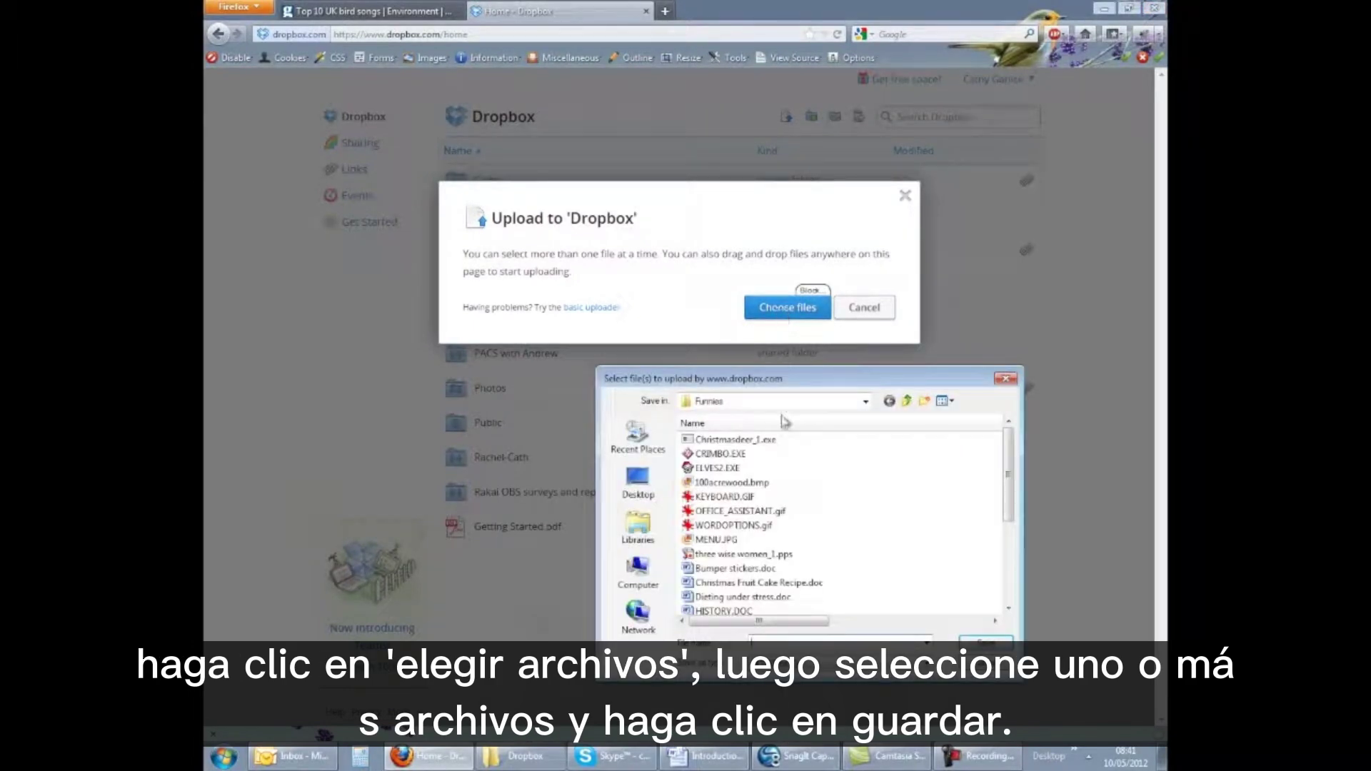
{"action": "left_click", "coordinate": [717, 498]}
{"action": "left_click", "coordinate": [730, 526], "text": "ctrl"}
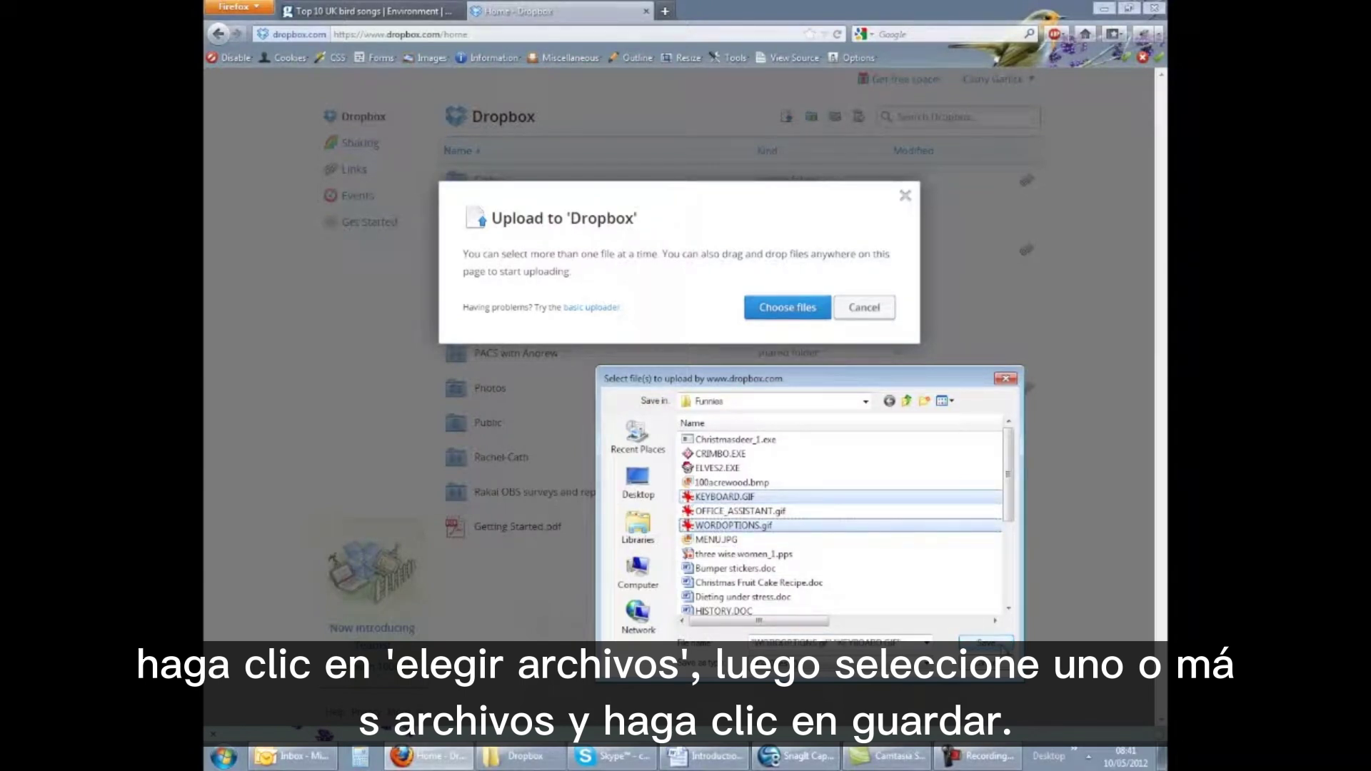
{"action": "left_click", "coordinate": [1000, 646]}
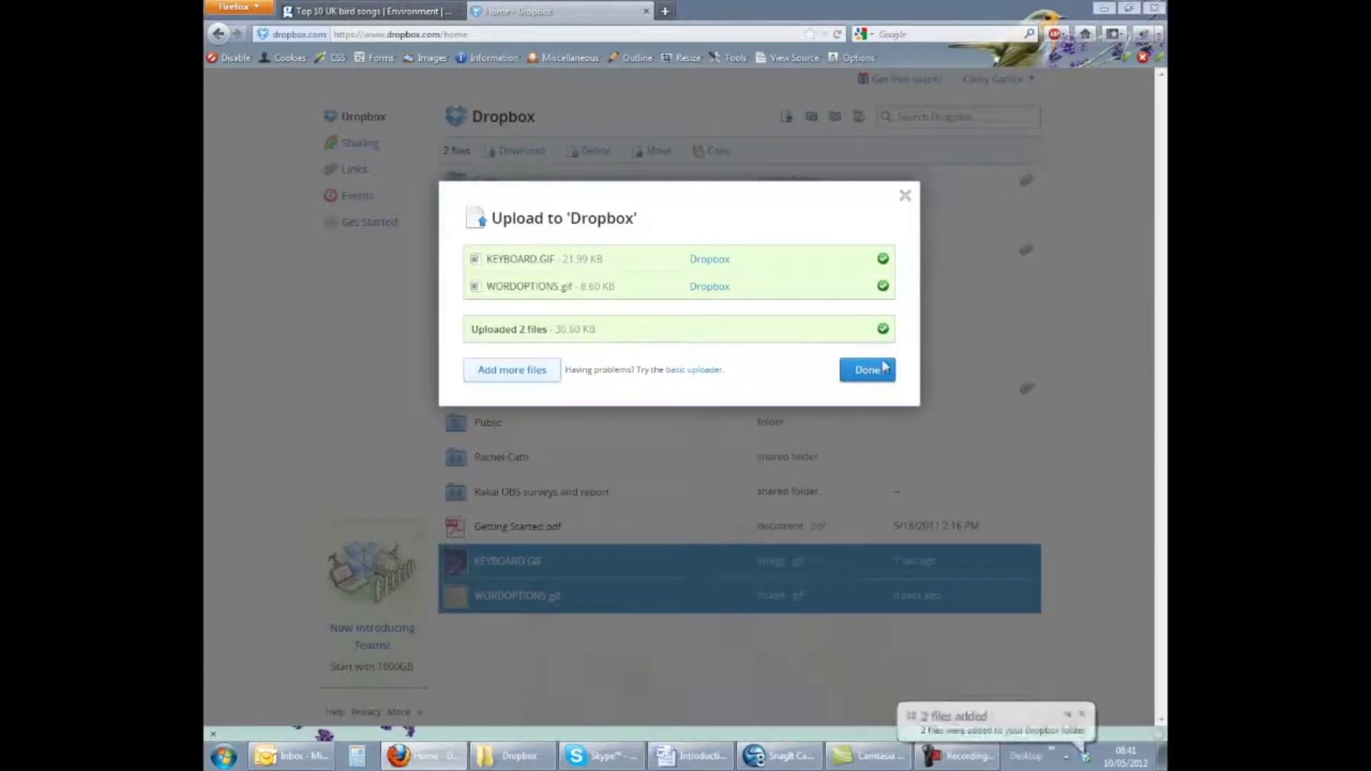
{"action": "left_click", "coordinate": [867, 370]}
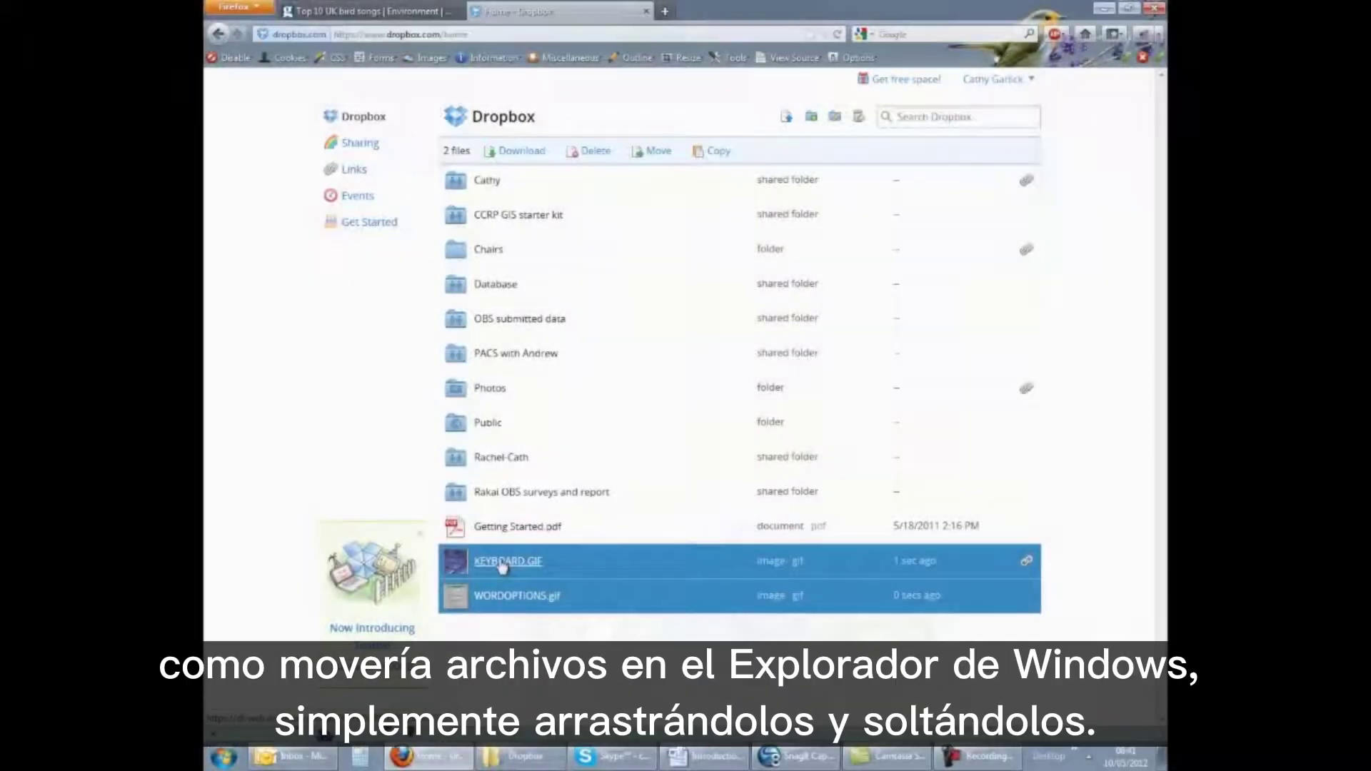
Drag KEYBOARD.GIF and WORDOPTIONS.gif onto the Cathy folder and confirm the move
{"action": "left_click_drag", "start_coordinate": [505, 561], "coordinate": [491, 183]}
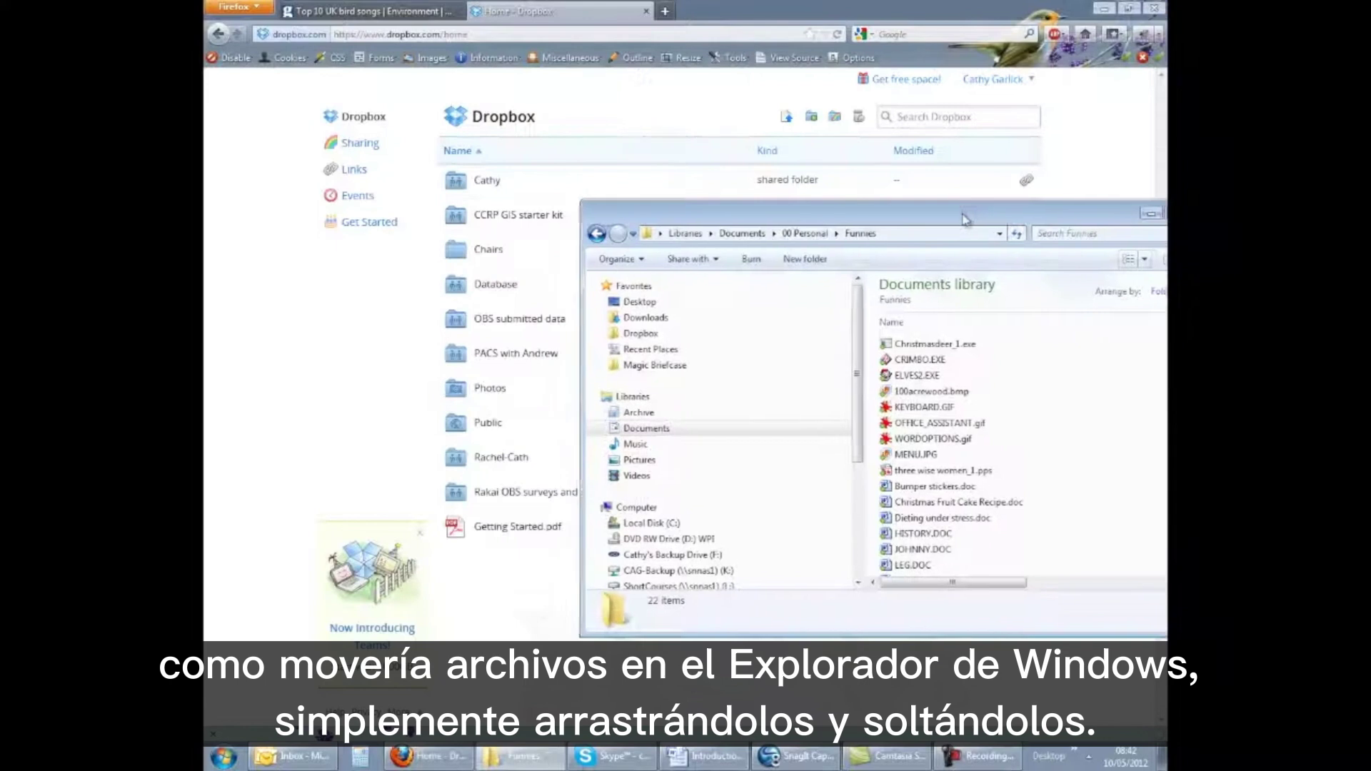
{"action": "left_click", "coordinate": [929, 488]}
{"action": "left_click", "coordinate": [906, 504], "text": "shift"}
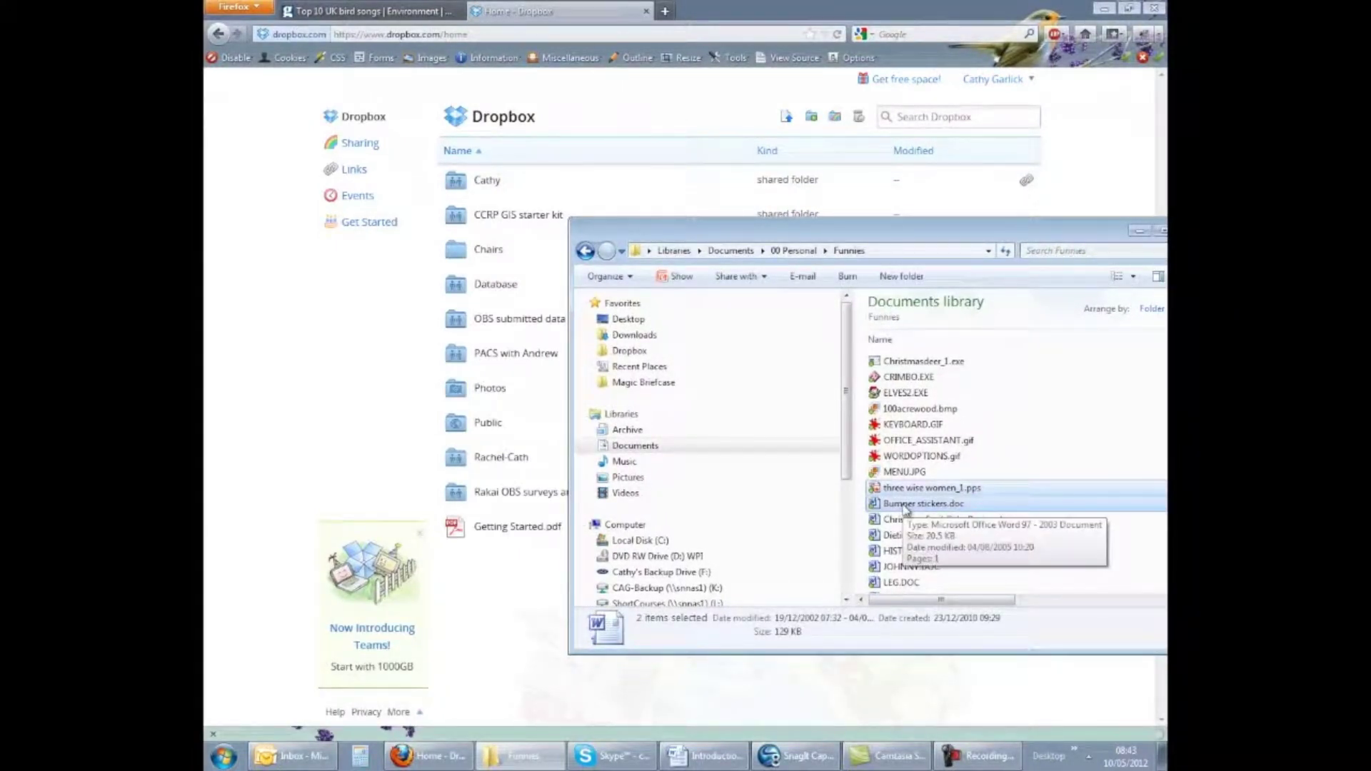
Ctrl-drag three wise women_1.pps and Bumper stickers.doc from Funnies onto the Cathy folder
{"action": "left_click_drag", "start_coordinate": [906, 507], "coordinate": [499, 190]}
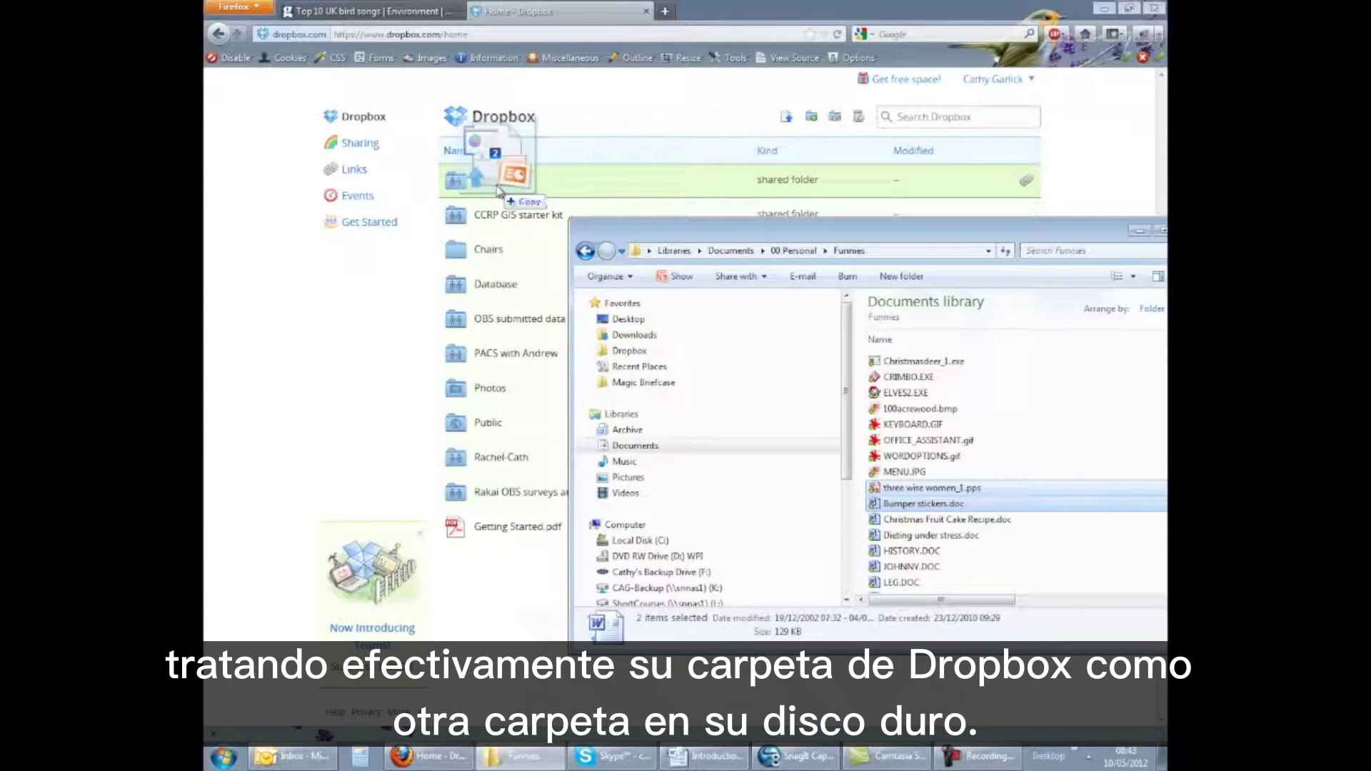
{"action": "left_click_drag", "start_coordinate": [498, 190], "coordinate": [499, 190]}
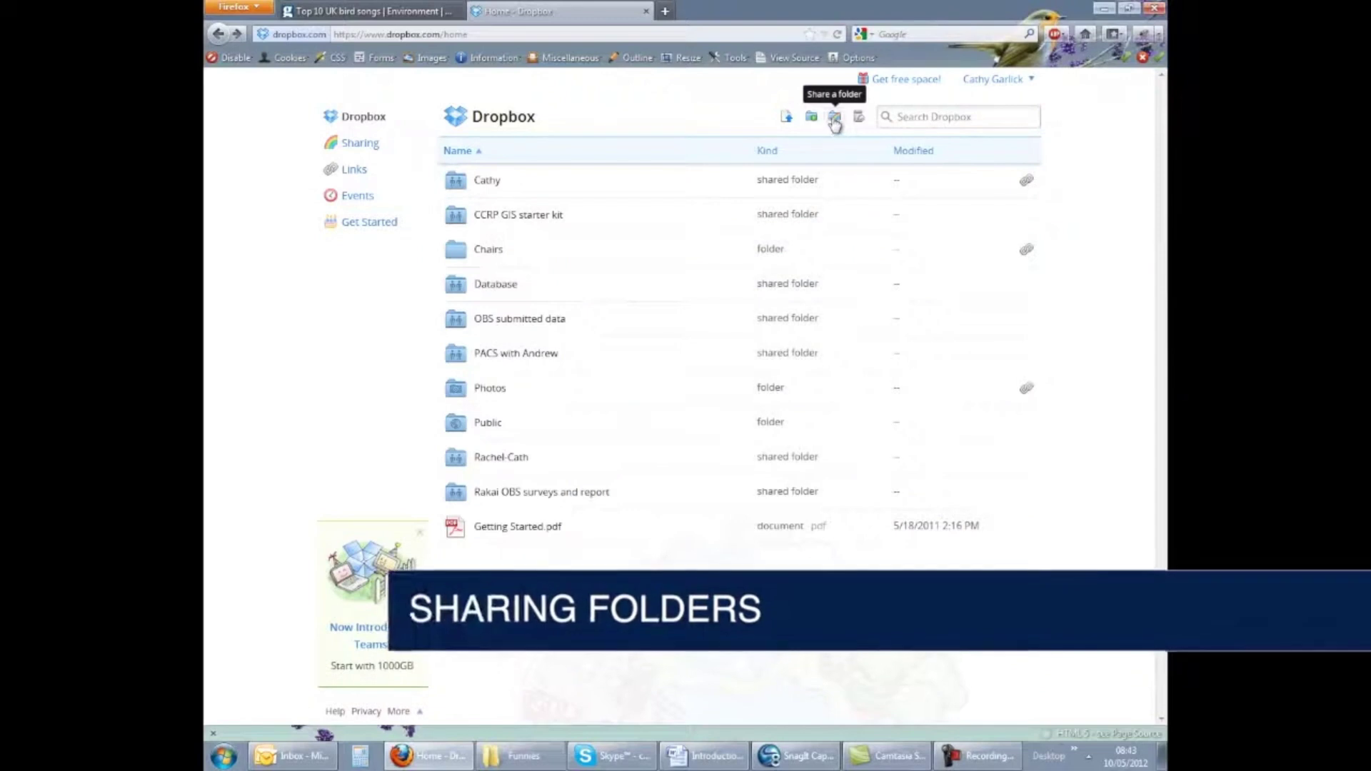
Start sharing the existing fred folder
{"action": "left_click", "coordinate": [835, 118]}
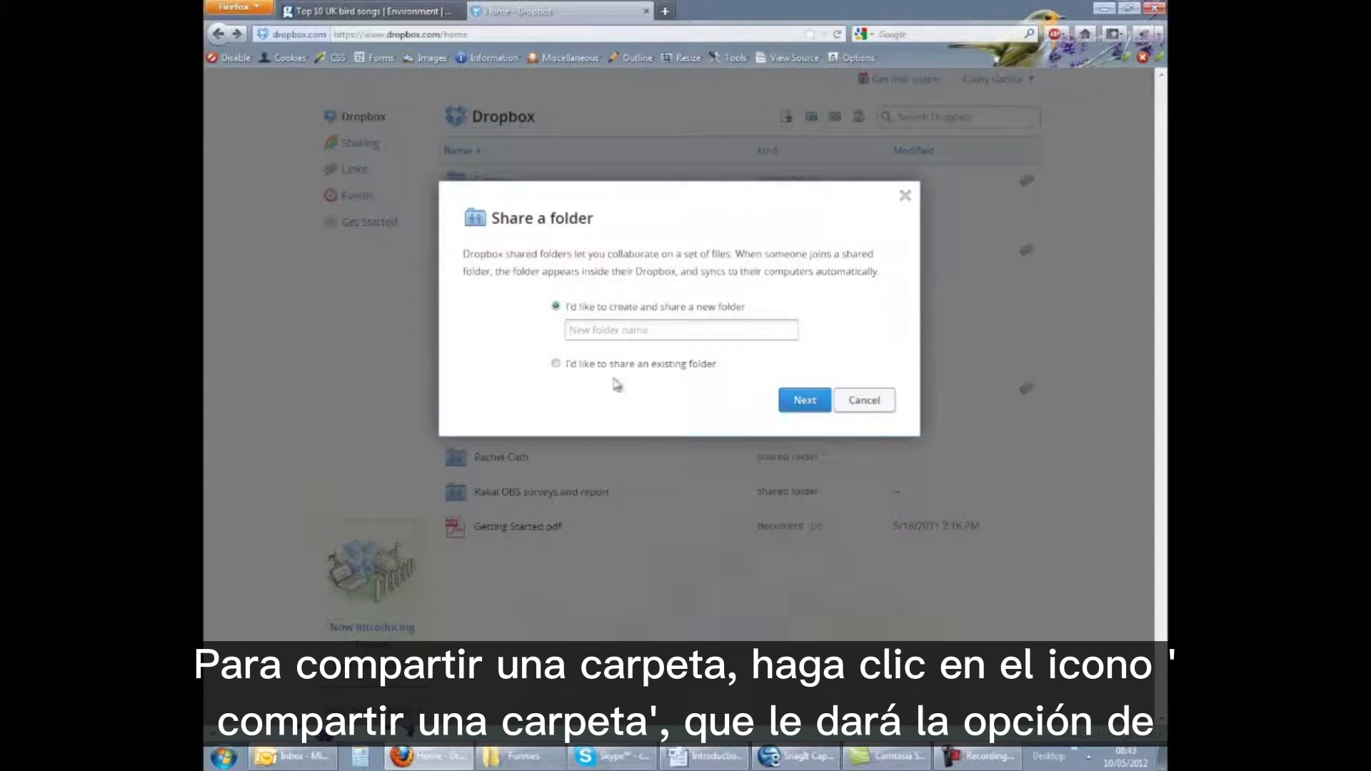
{"action": "type", "text": "fred"}
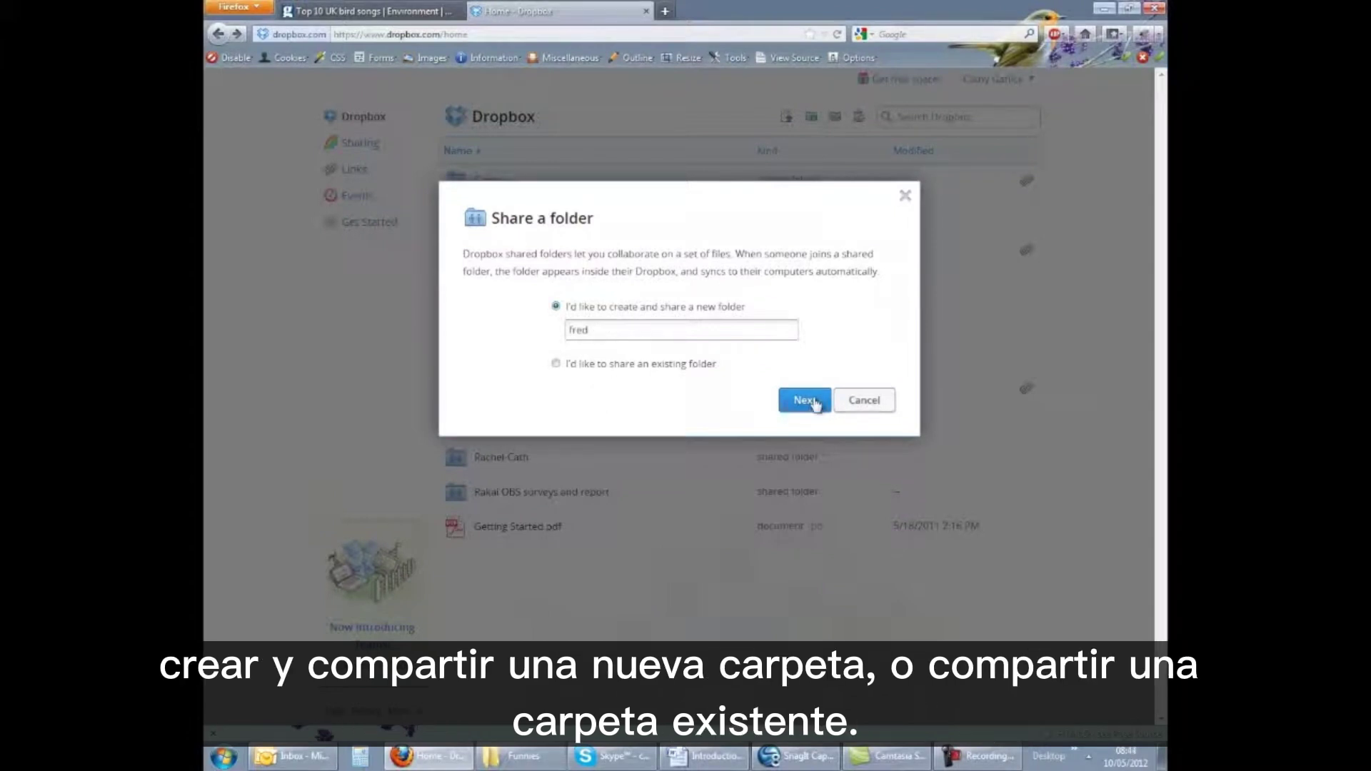
{"action": "left_click", "coordinate": [814, 401]}
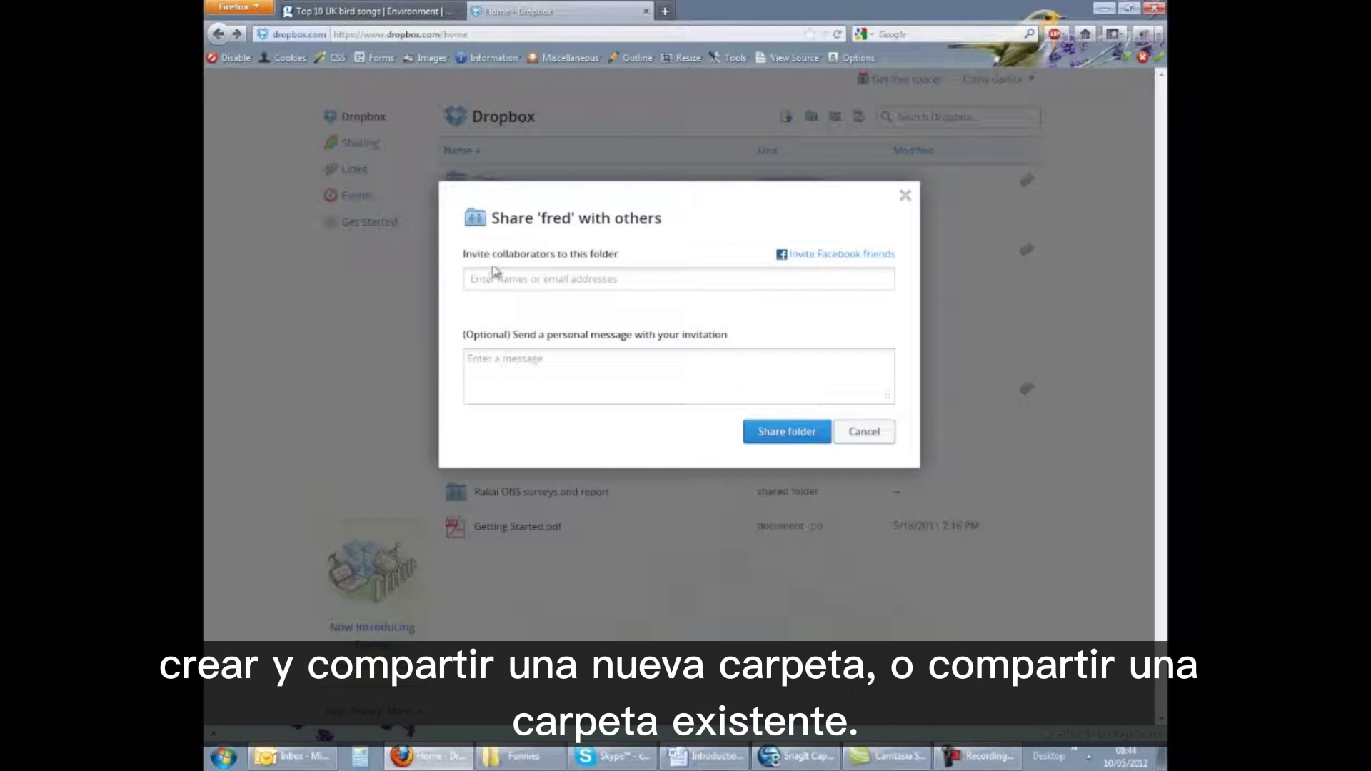
Invite two suggested contacts with the message 'These are the files for that project we are all working on'
{"action": "type", "text": "r"}
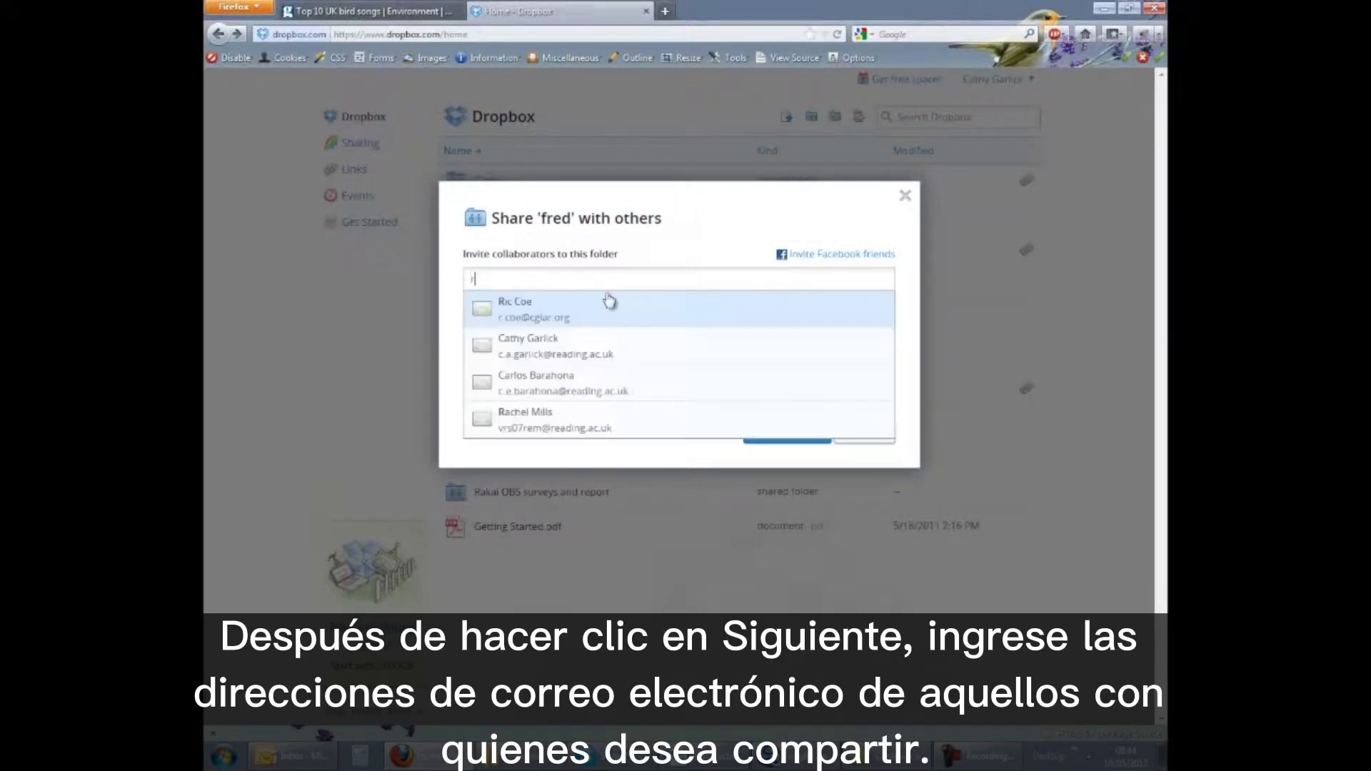
{"action": "left_click", "coordinate": [551, 427]}
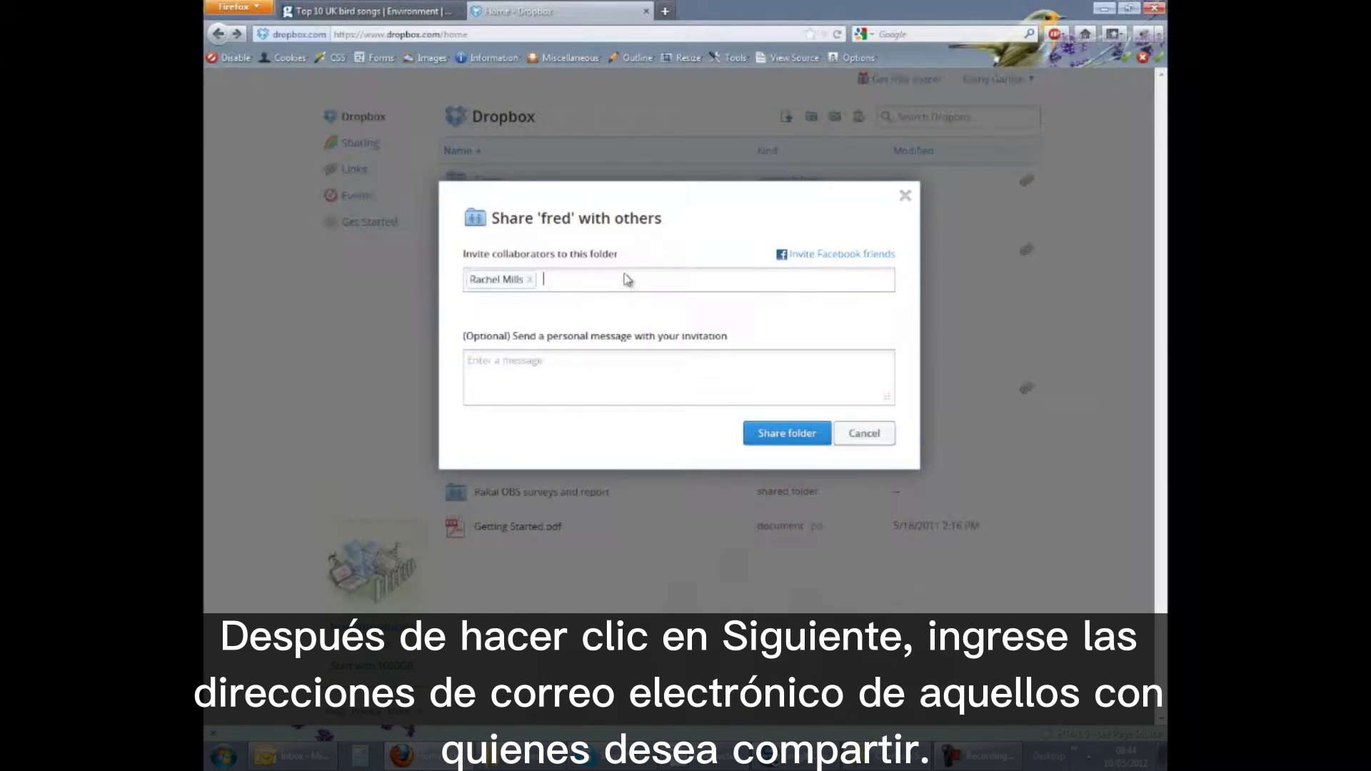
{"action": "type", "text": "c"}
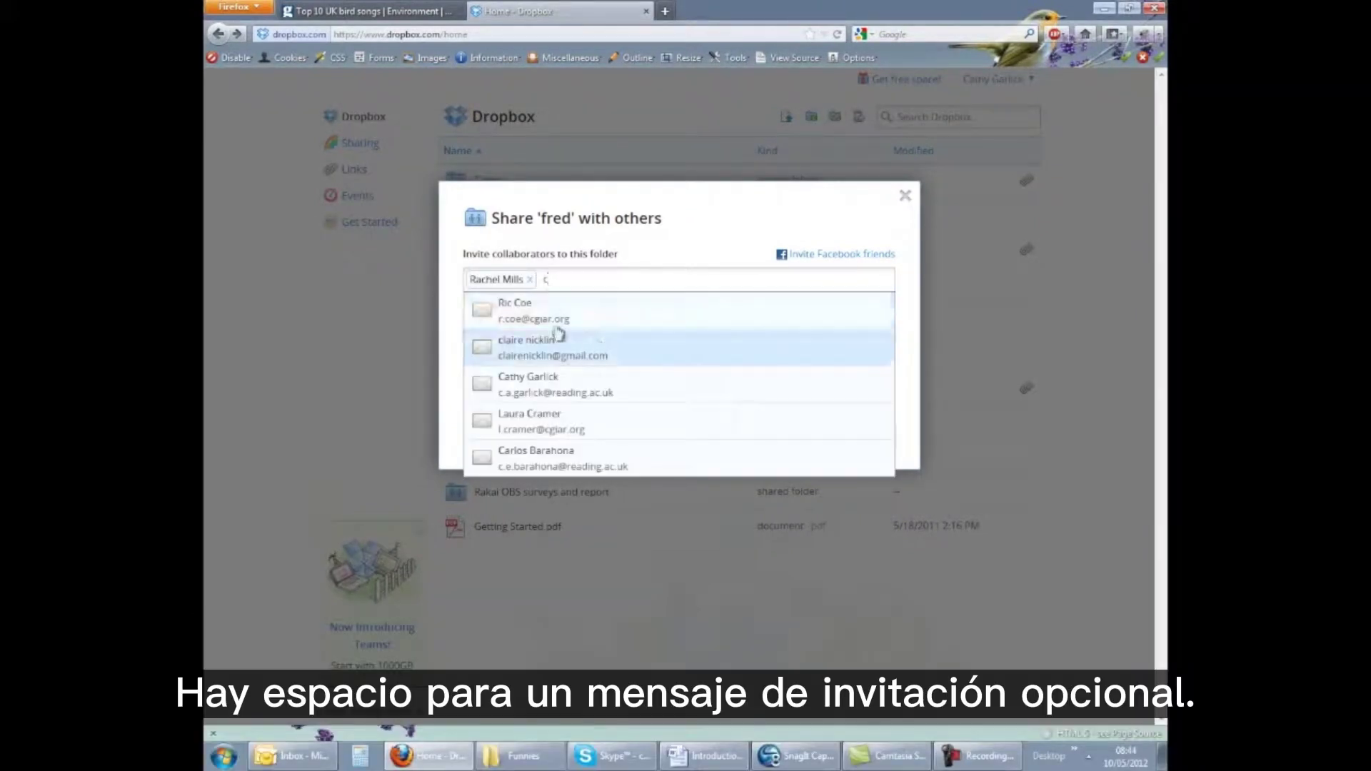
{"action": "left_click", "coordinate": [529, 460]}
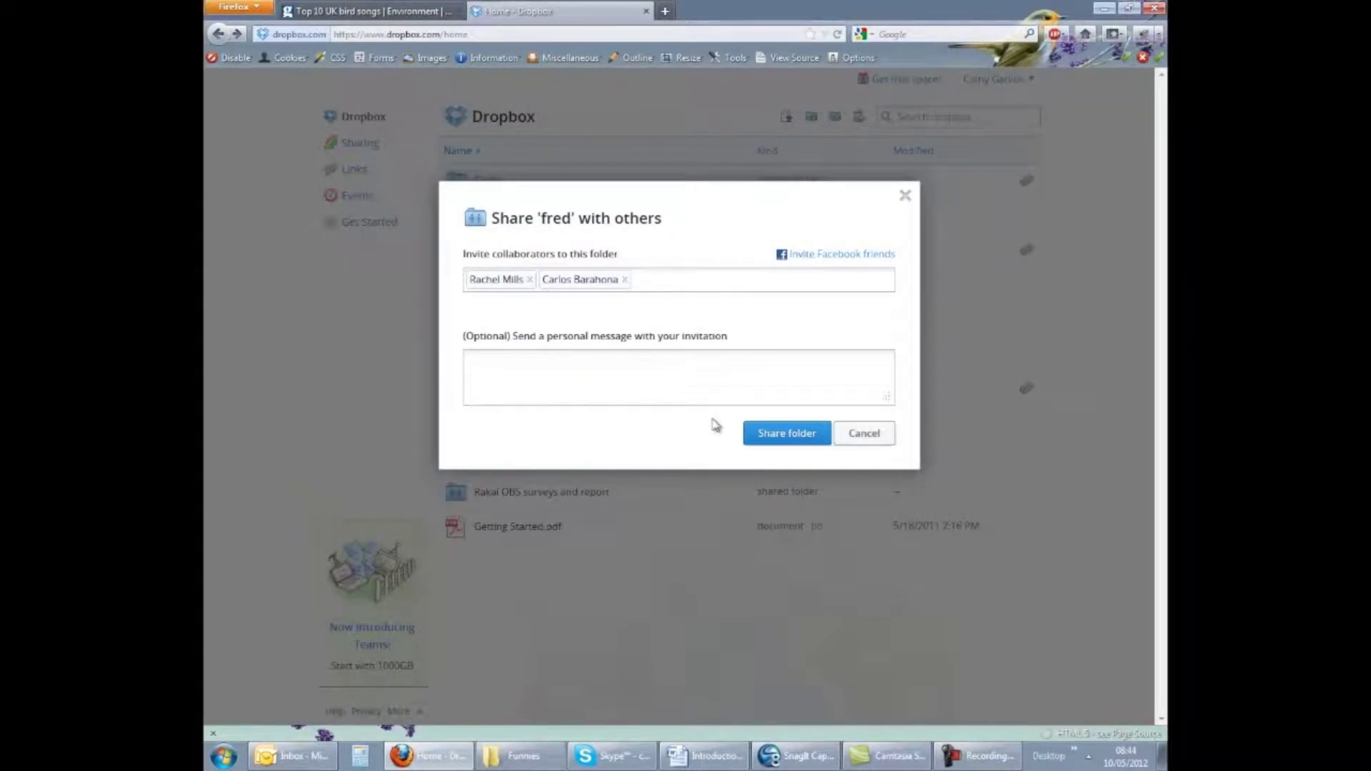
{"action": "type", "text": "These are the files for that project we are all working on"}
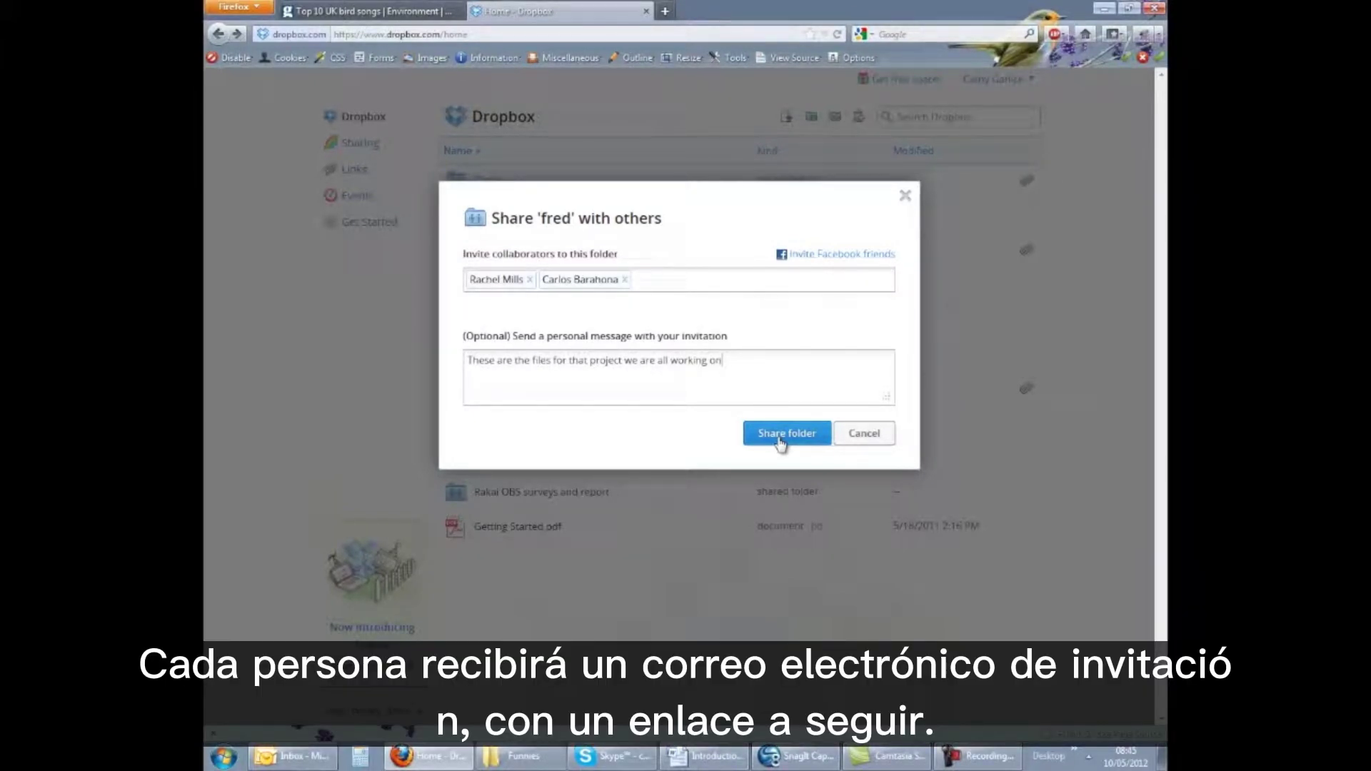
{"action": "left_click", "coordinate": [781, 437]}
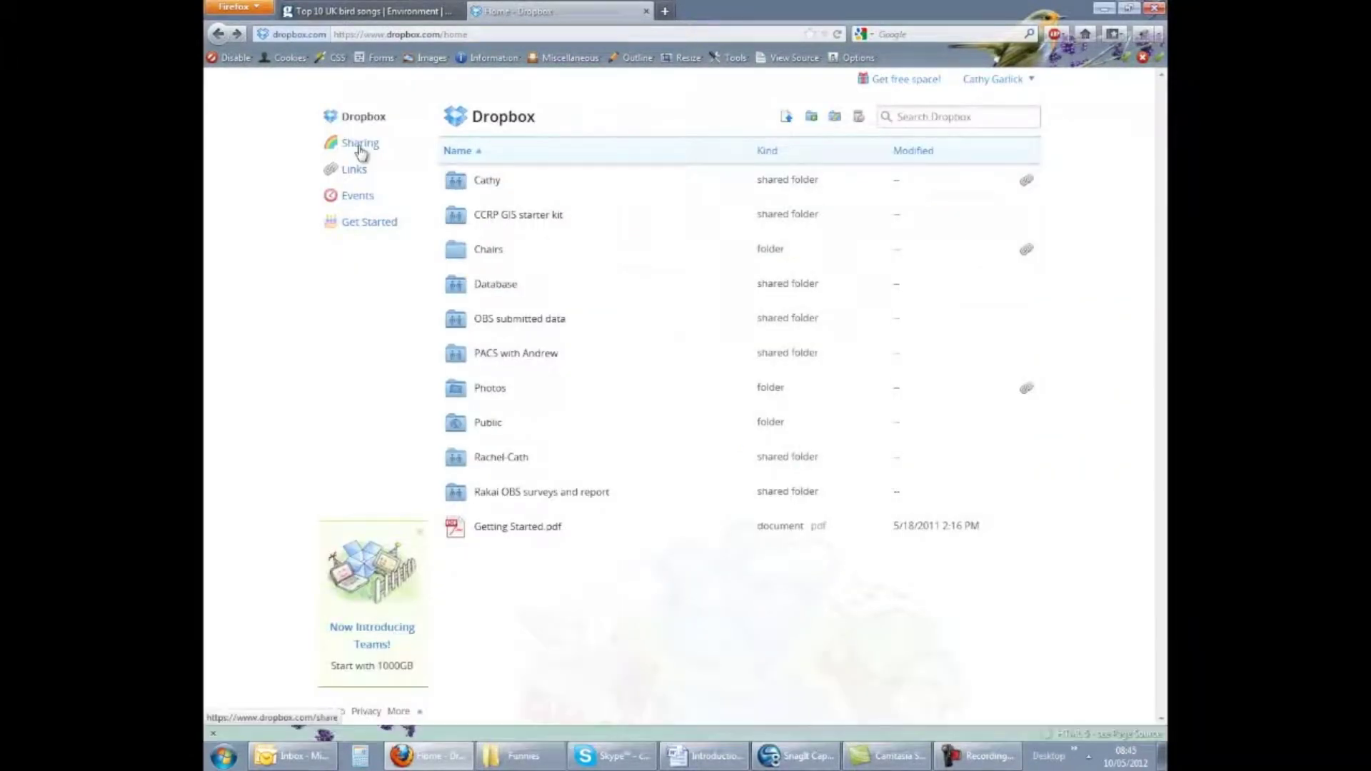
Review the members of the CCRP GIS starter kit shared folder, then open the Events timeline
{"action": "left_click", "coordinate": [361, 147]}
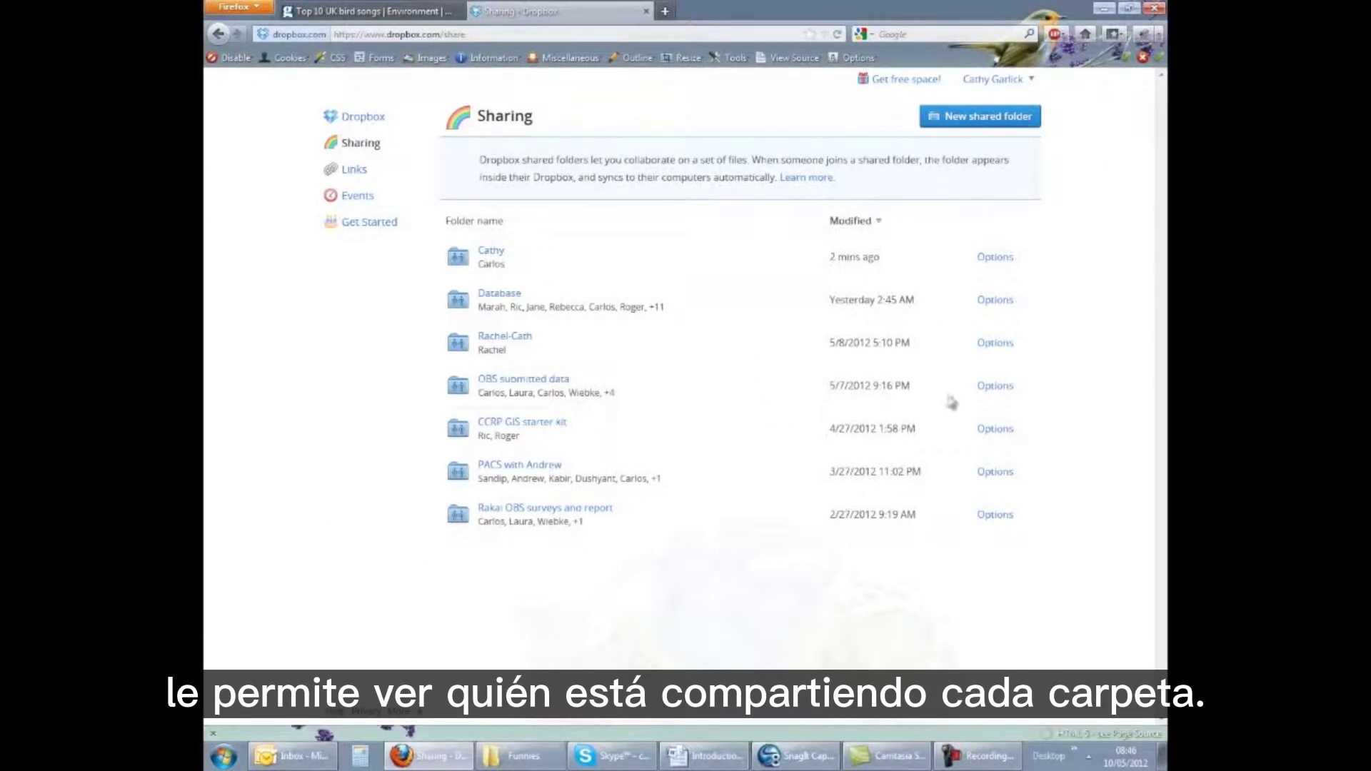
{"action": "left_click", "coordinate": [996, 431]}
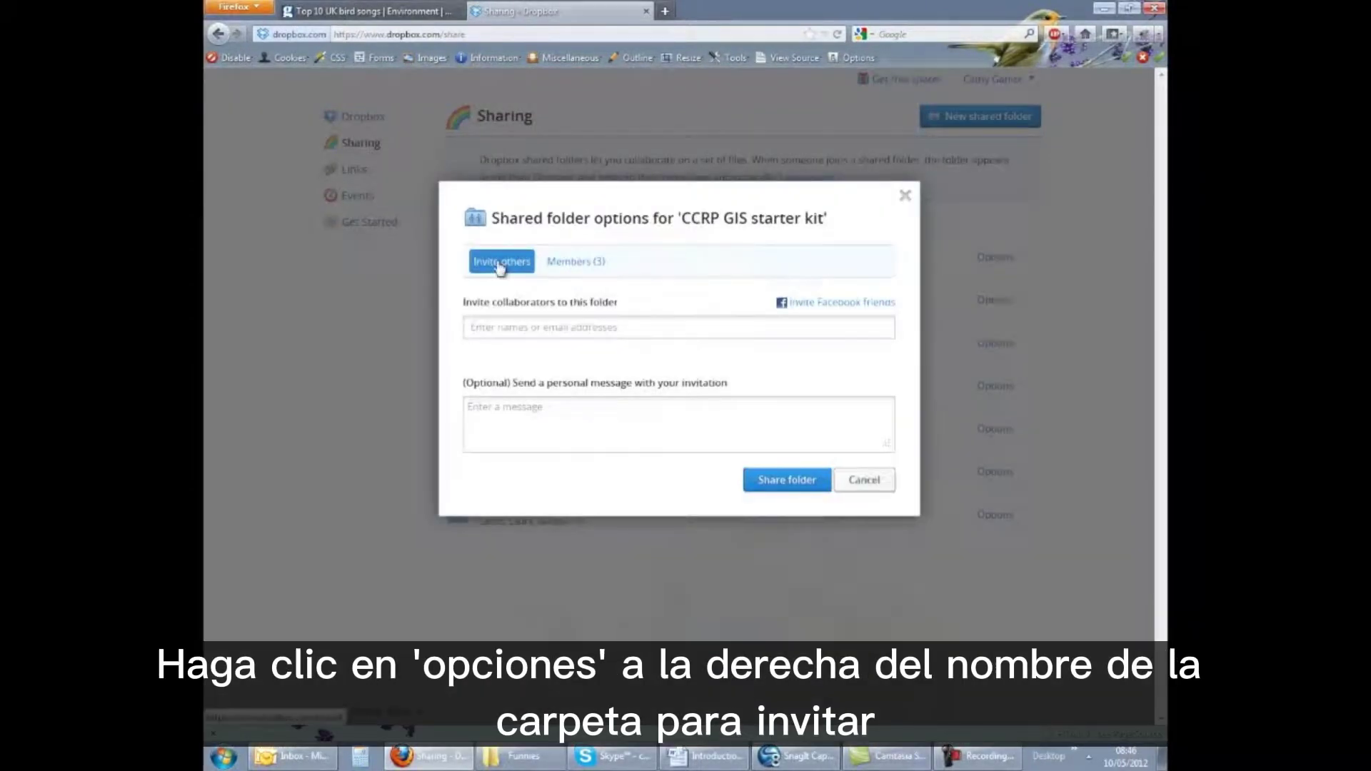
{"action": "left_click", "coordinate": [587, 267]}
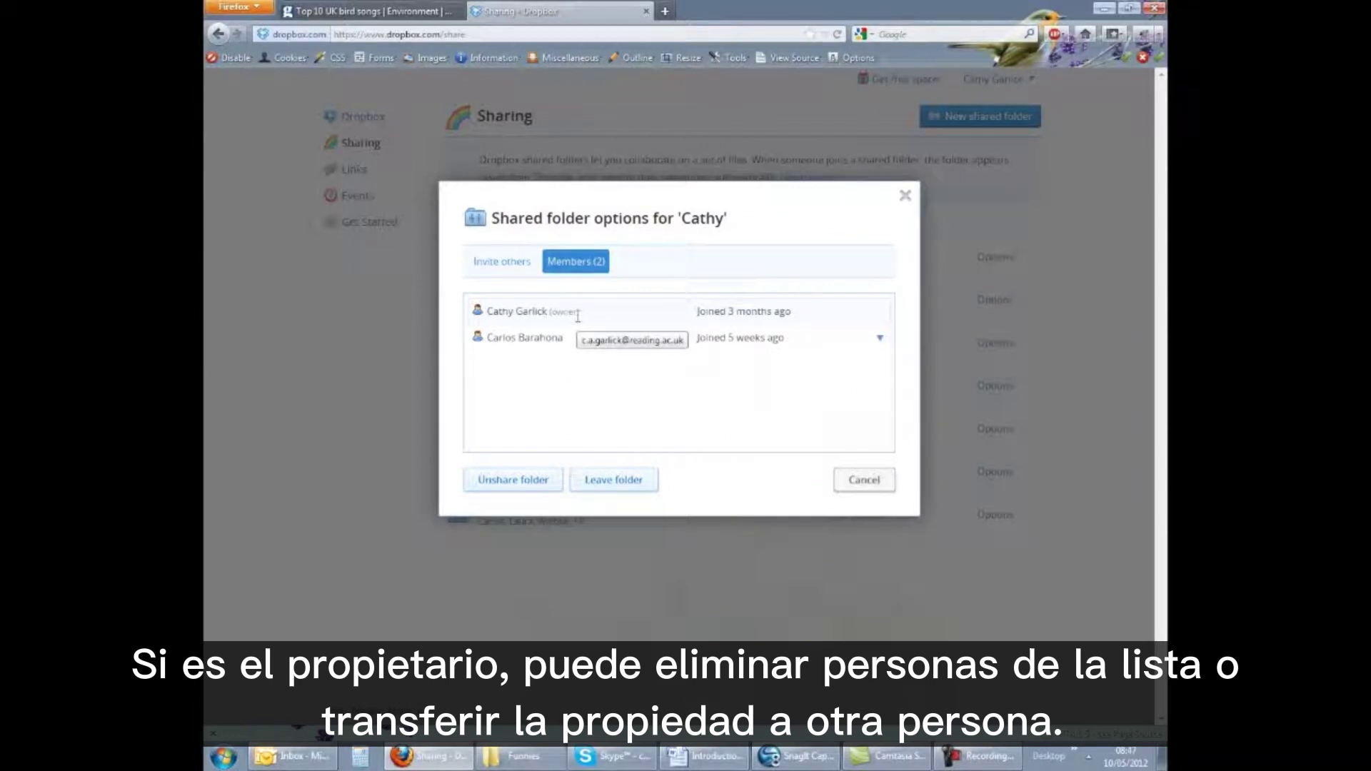
{"action": "left_click", "coordinate": [880, 338]}
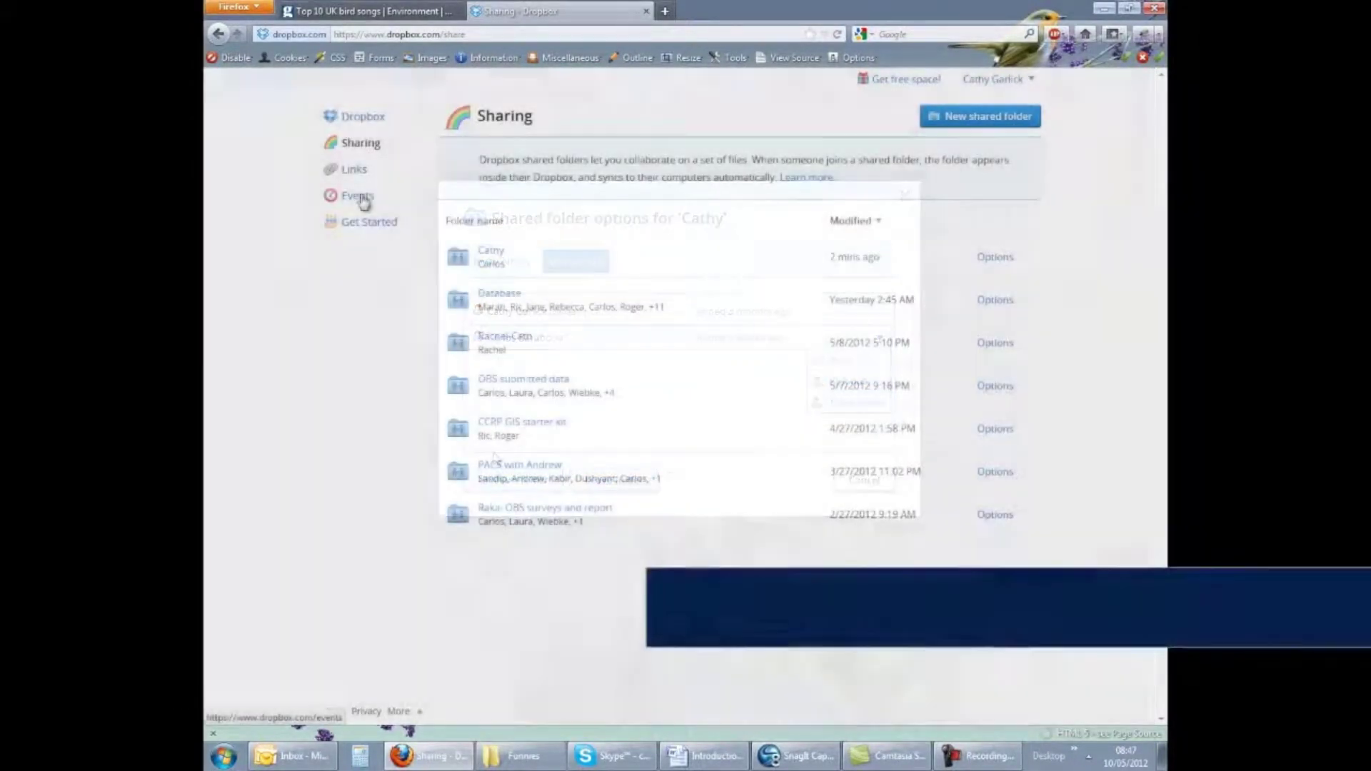
{"action": "left_click", "coordinate": [358, 197]}
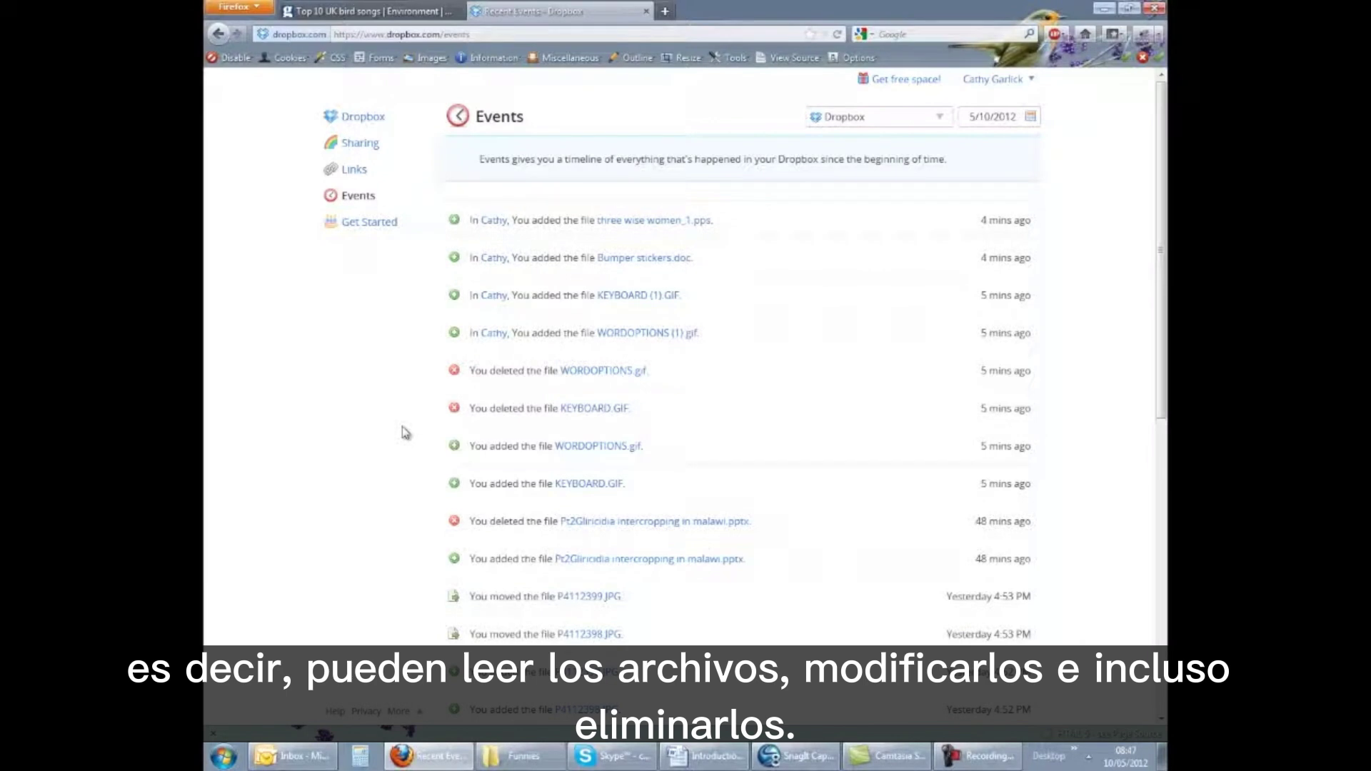
Scroll through the Events timeline of added, deleted and moved files
{"action": "scroll", "coordinate": [405, 432], "scroll_direction": "down", "scroll_amount": 5}
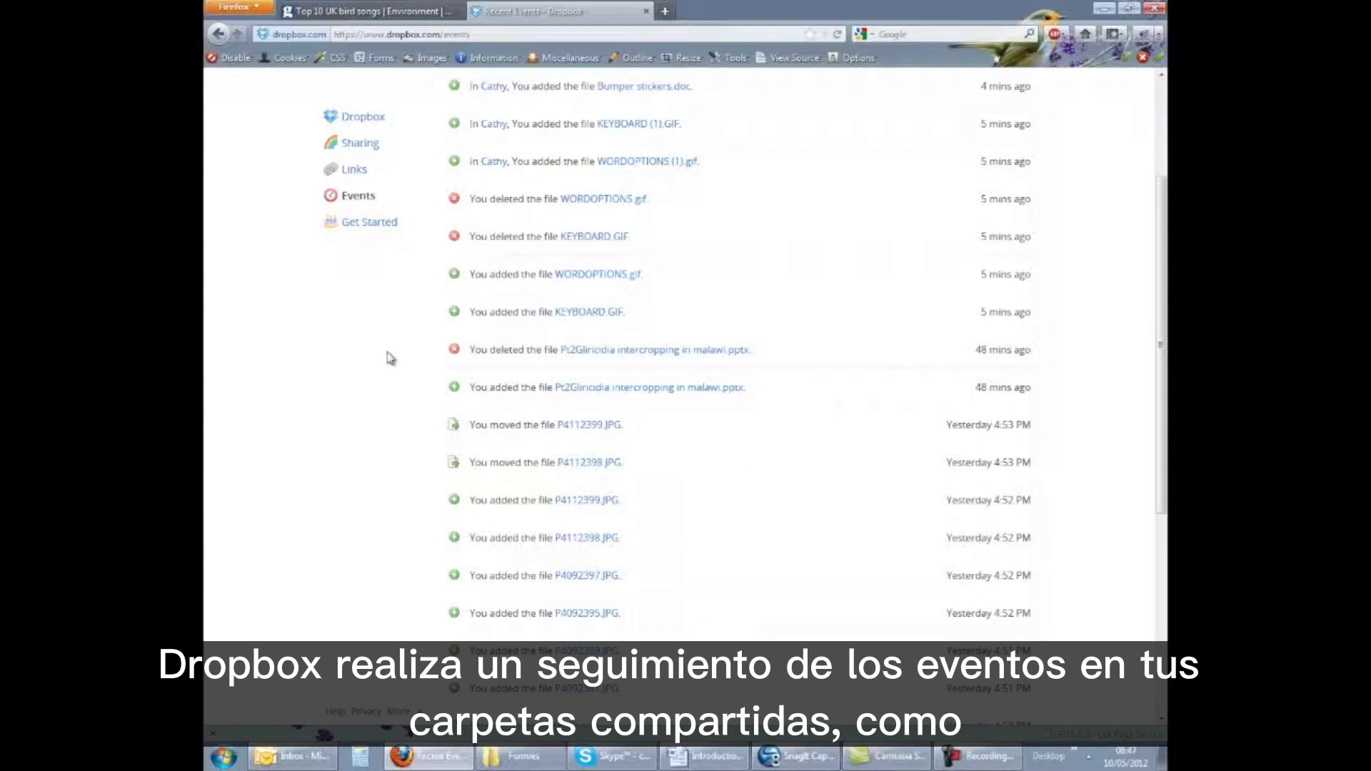
{"action": "scroll", "coordinate": [390, 358], "scroll_direction": "down", "scroll_amount": 3}
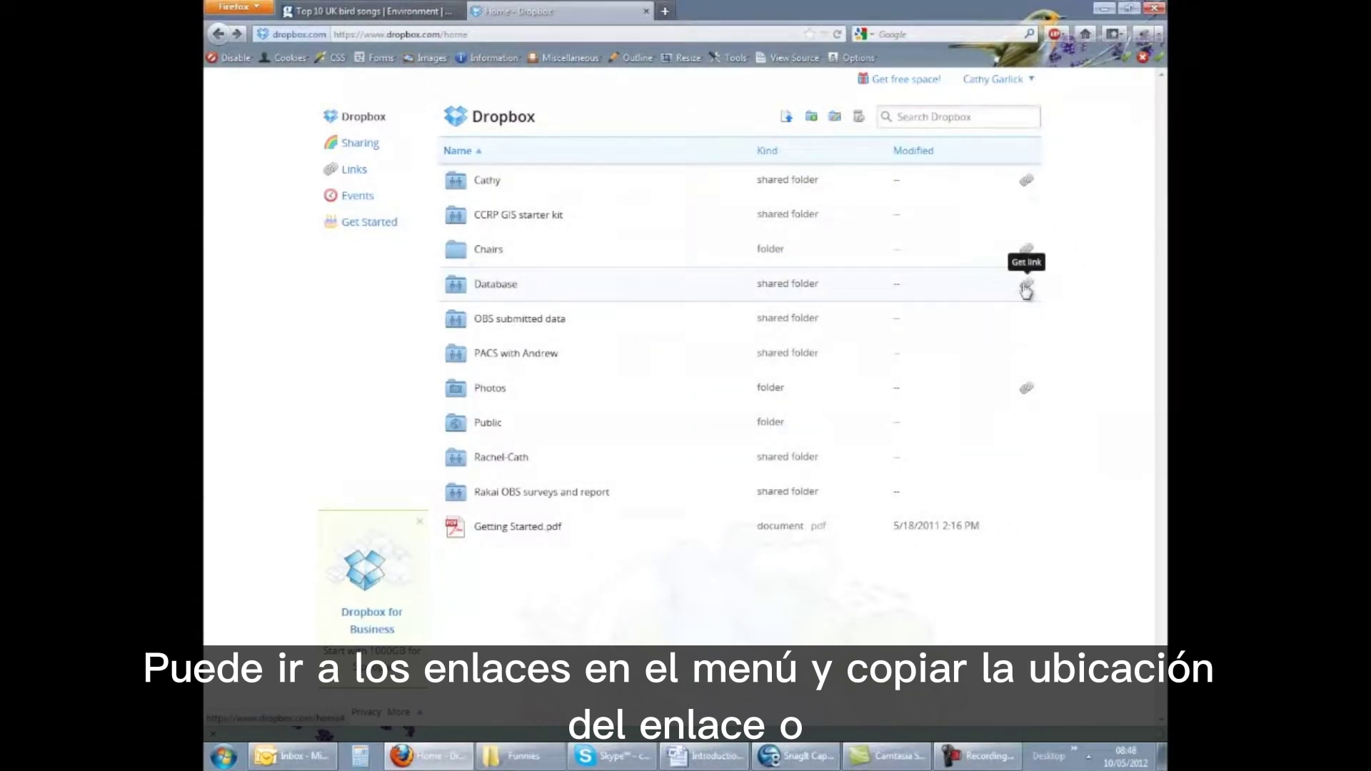
Create a shareable link for the Database folder and view it on the Links page
{"action": "left_click", "coordinate": [1026, 286]}
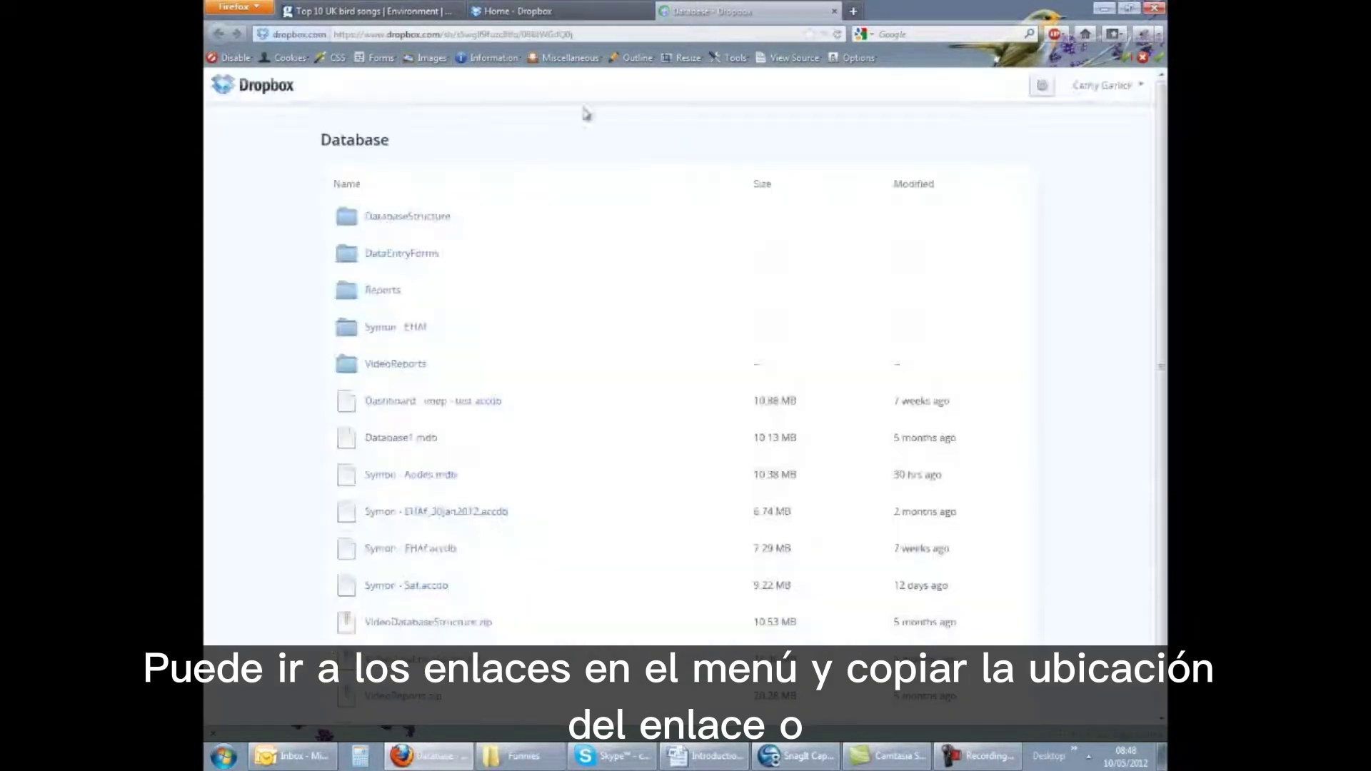
{"action": "left_click", "coordinate": [595, 32]}
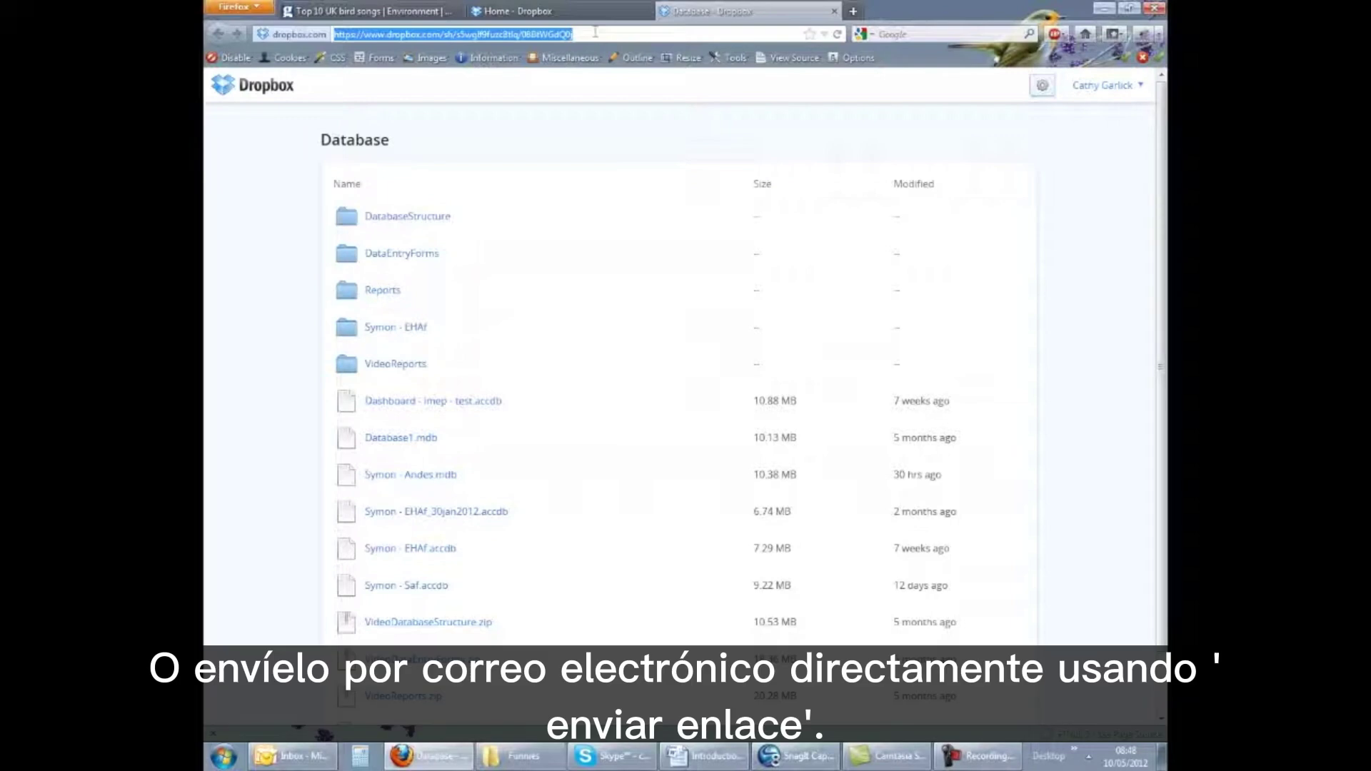
{"action": "key", "text": "ctrl+w"}
{"action": "left_click", "coordinate": [350, 173]}
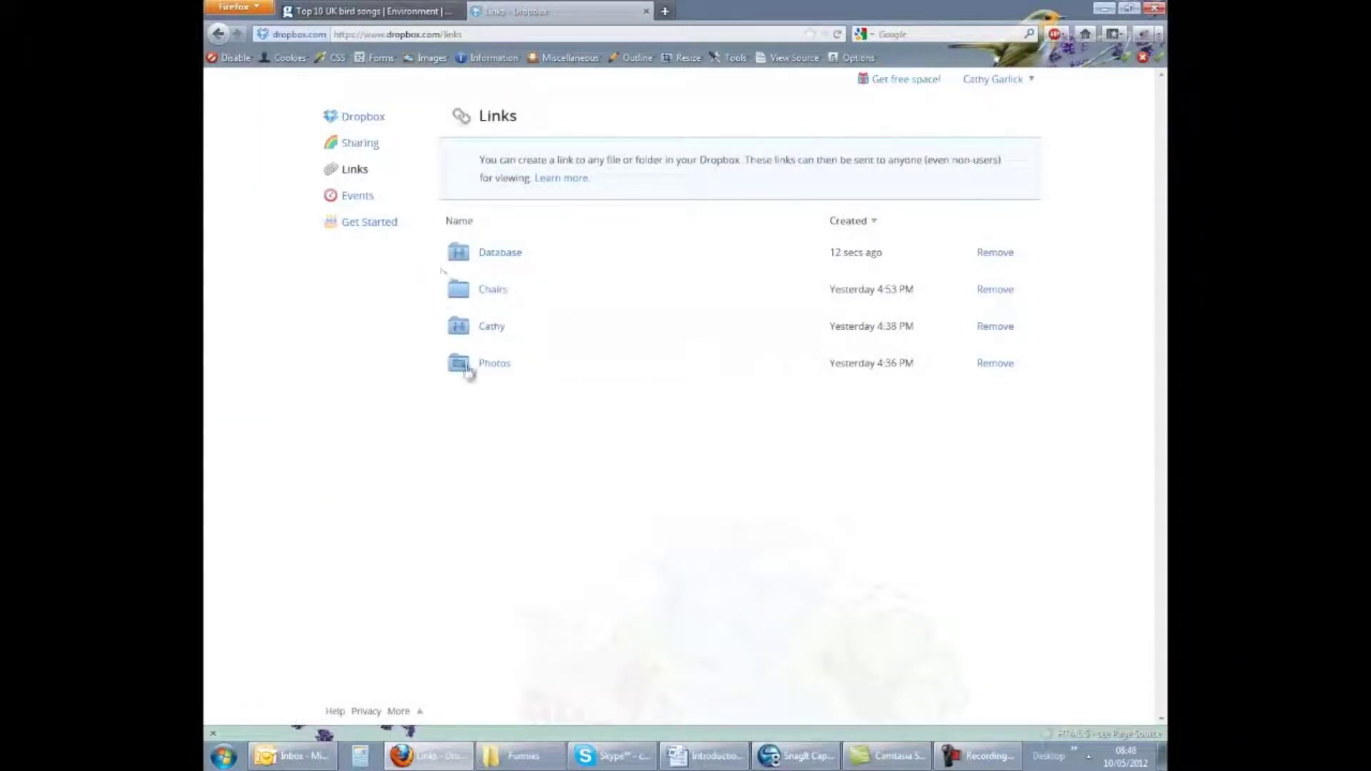
{"action": "right_click", "coordinate": [493, 298]}
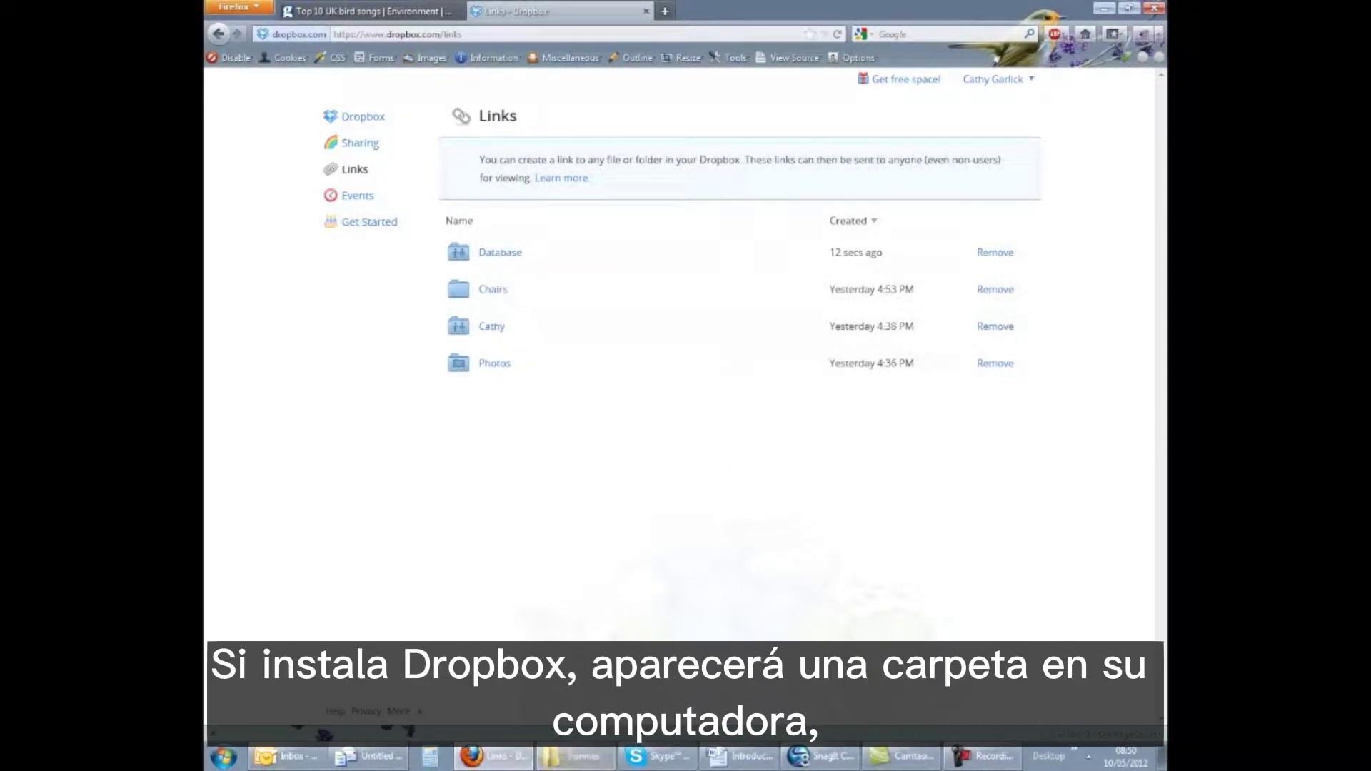
{"action": "left_click", "coordinate": [585, 758]}
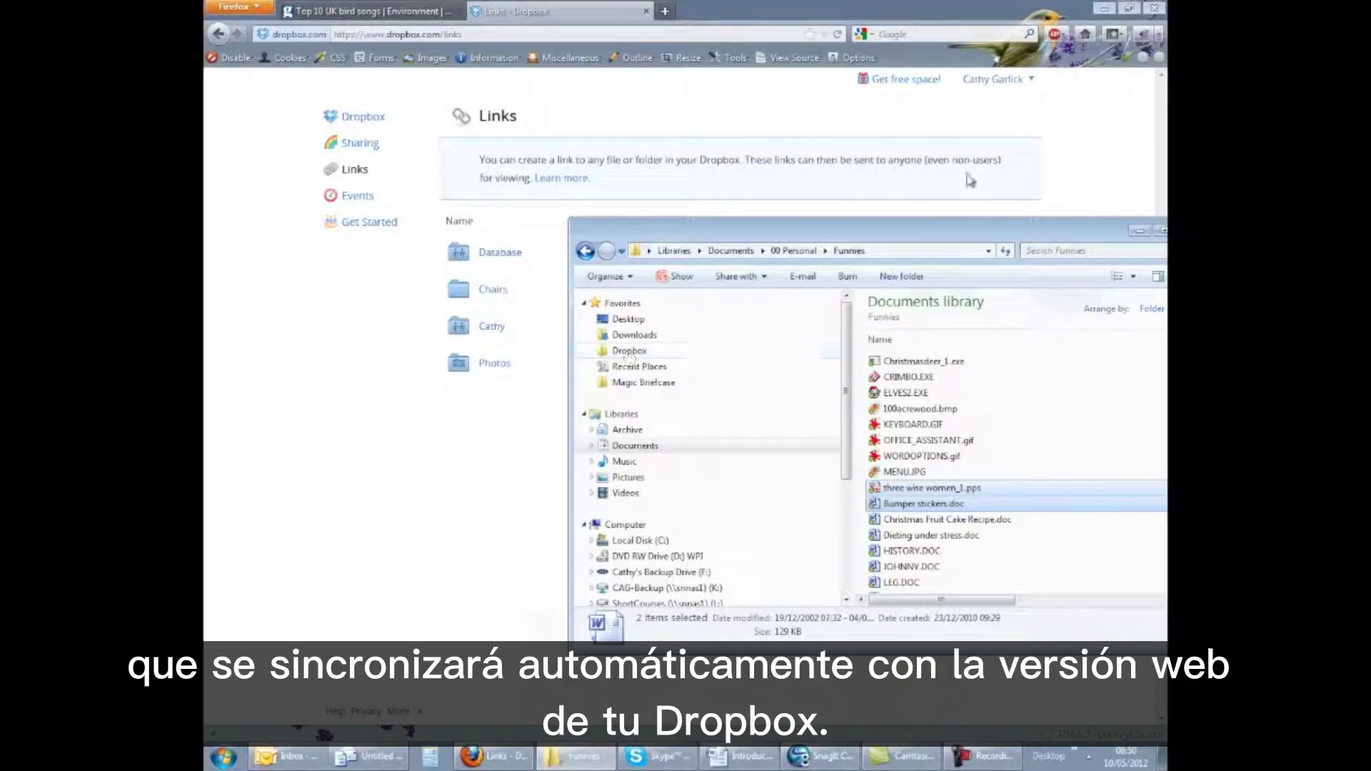
{"action": "left_click_drag", "start_coordinate": [928, 229], "coordinate": [645, 179]}
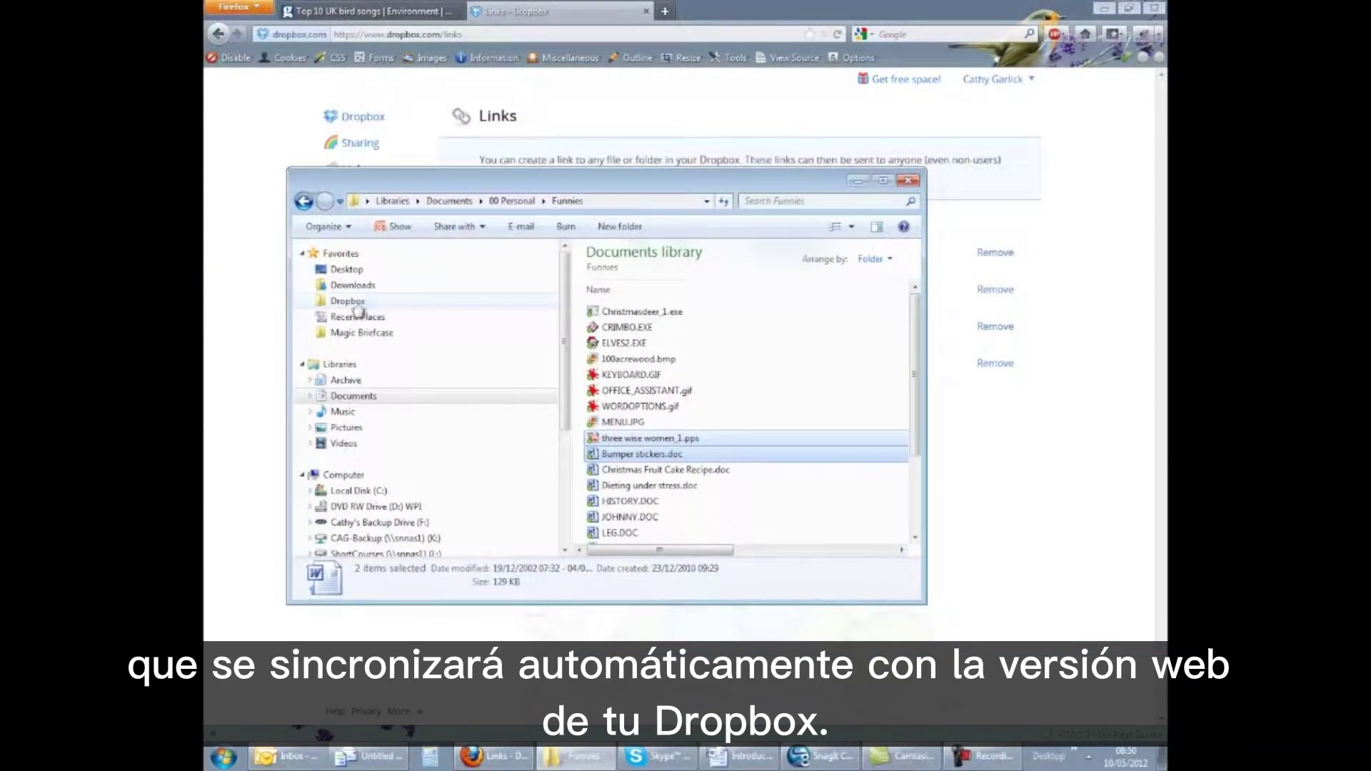
{"action": "left_click", "coordinate": [356, 303]}
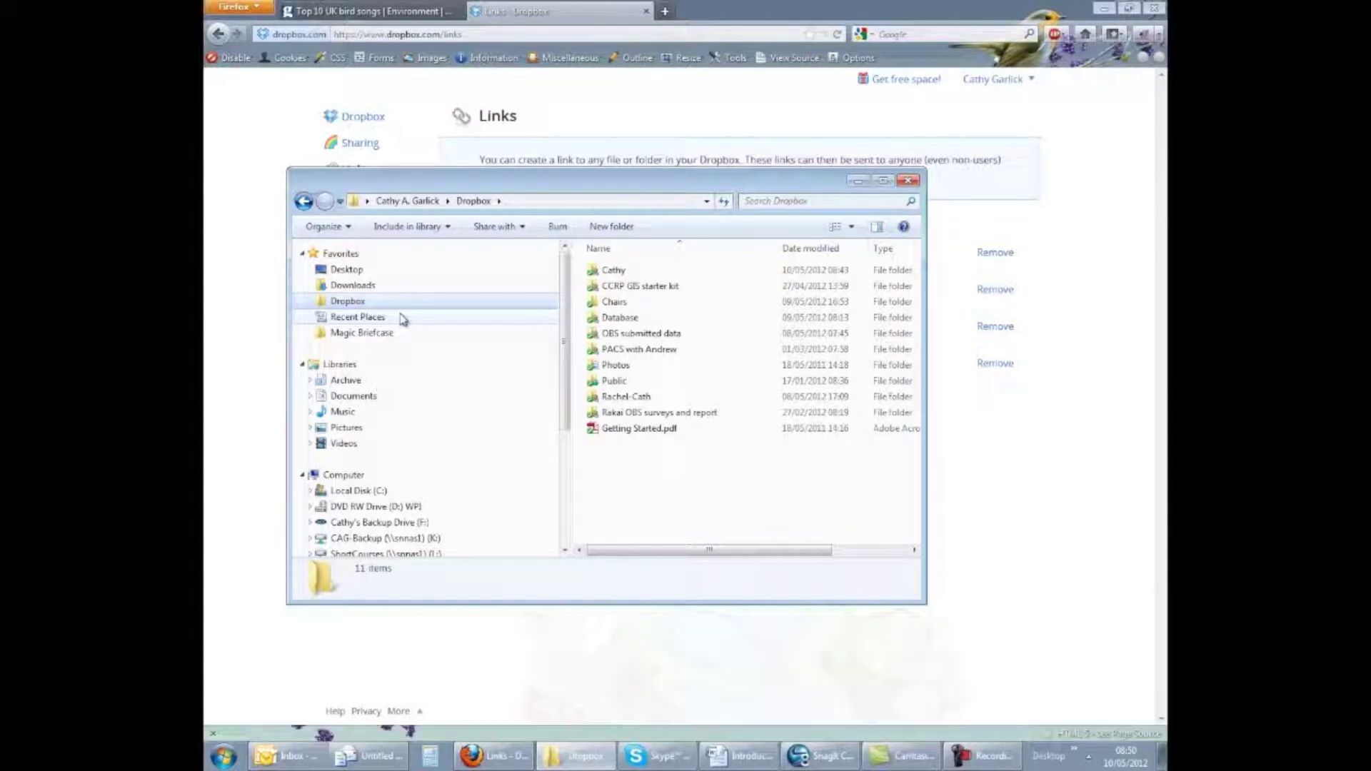
{"action": "left_click", "coordinate": [1099, 313]}
{"action": "left_click", "coordinate": [986, 83]}
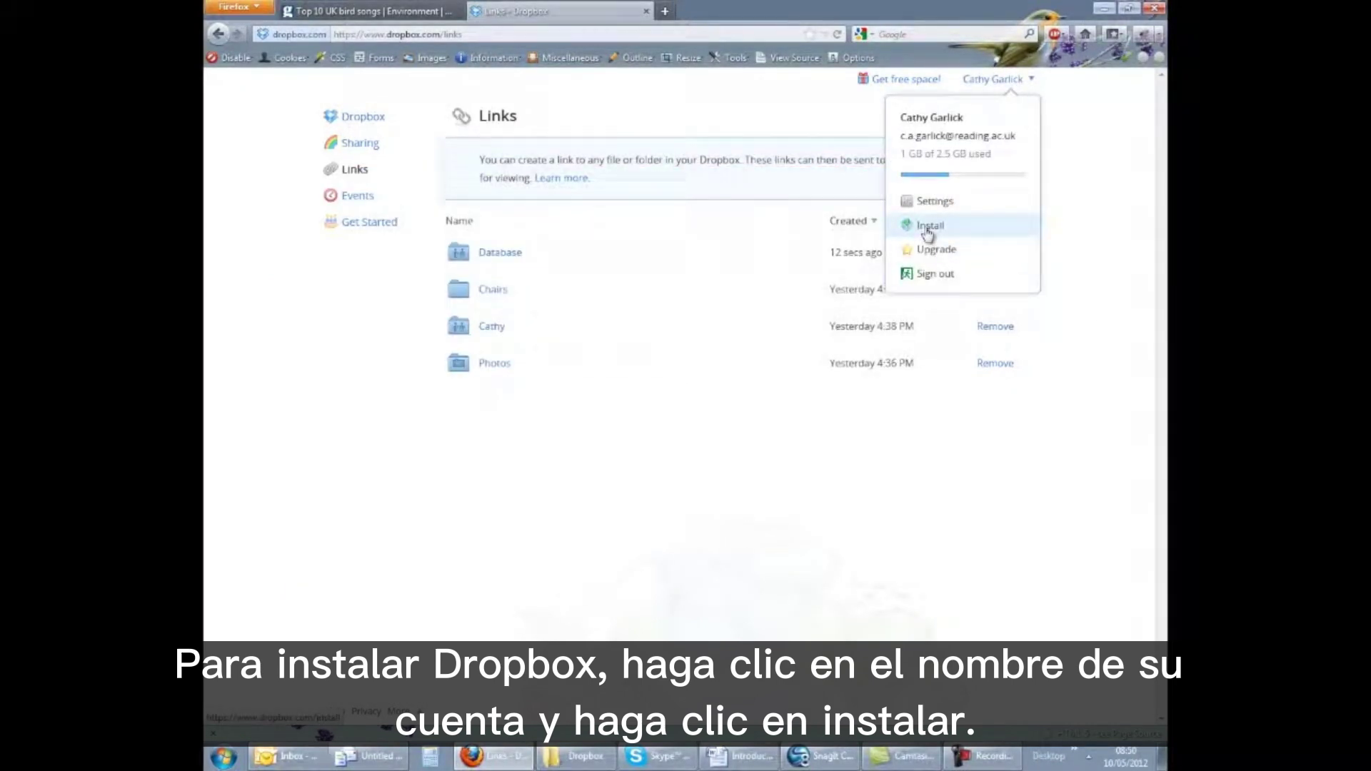
Start the free Windows desktop app download from the Install page
{"action": "left_click", "coordinate": [927, 230]}
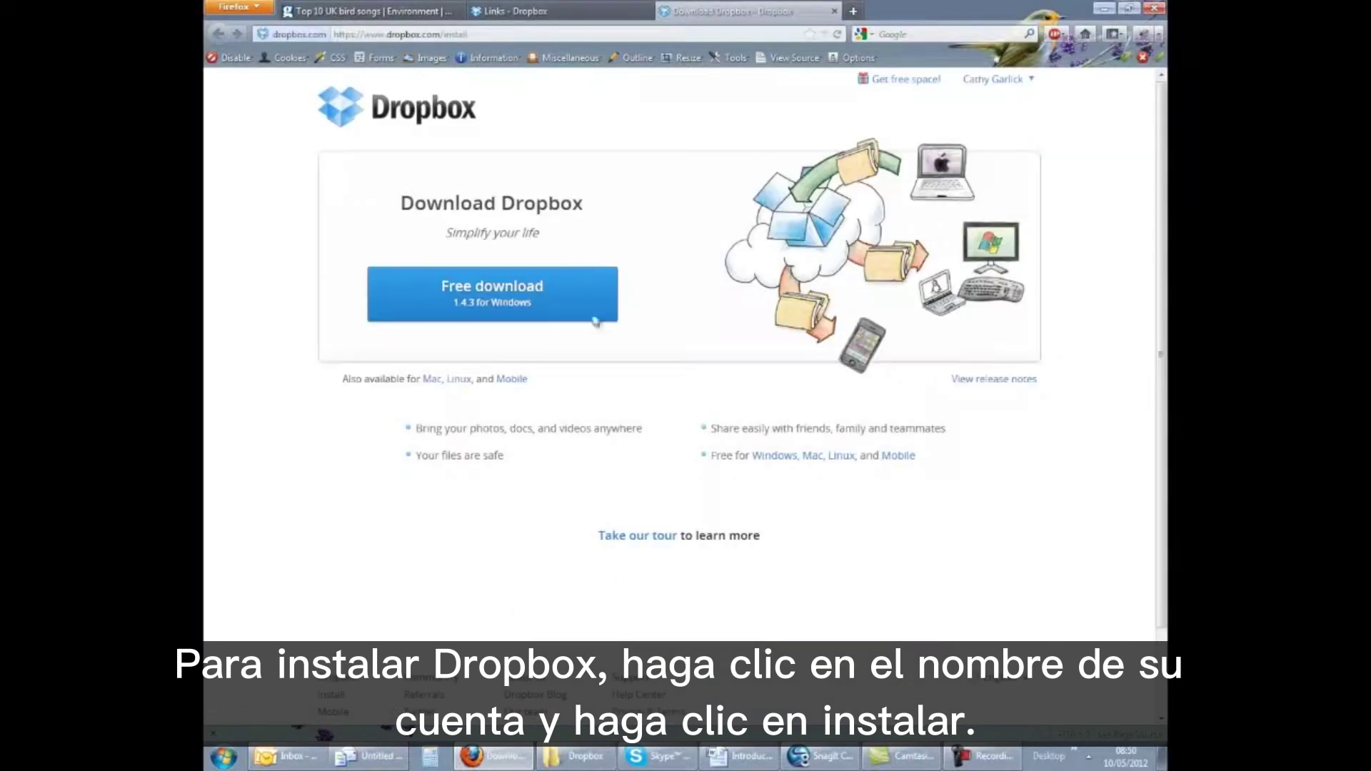
{"action": "left_click", "coordinate": [477, 312]}
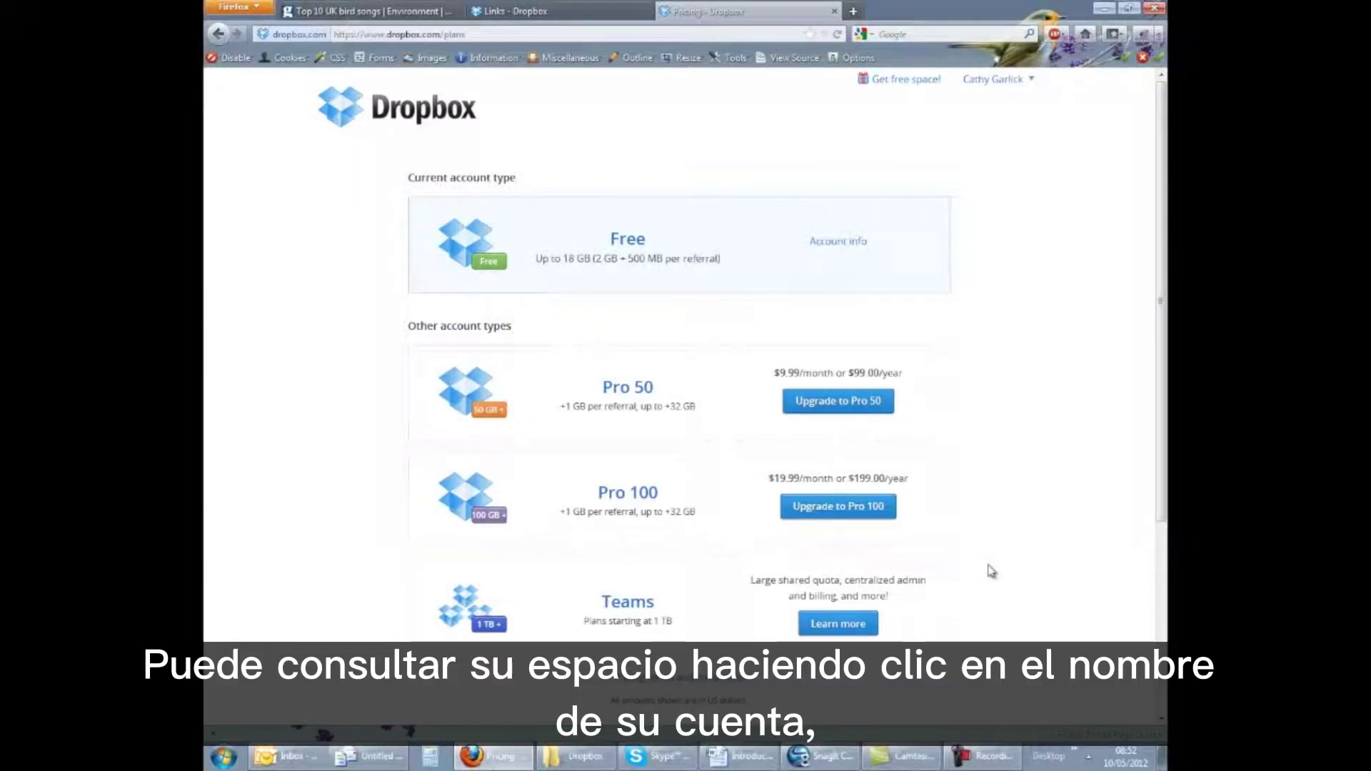
Check the account's storage usage, then switch back to the Links - Dropbox tab
{"action": "left_click", "coordinate": [1023, 84]}
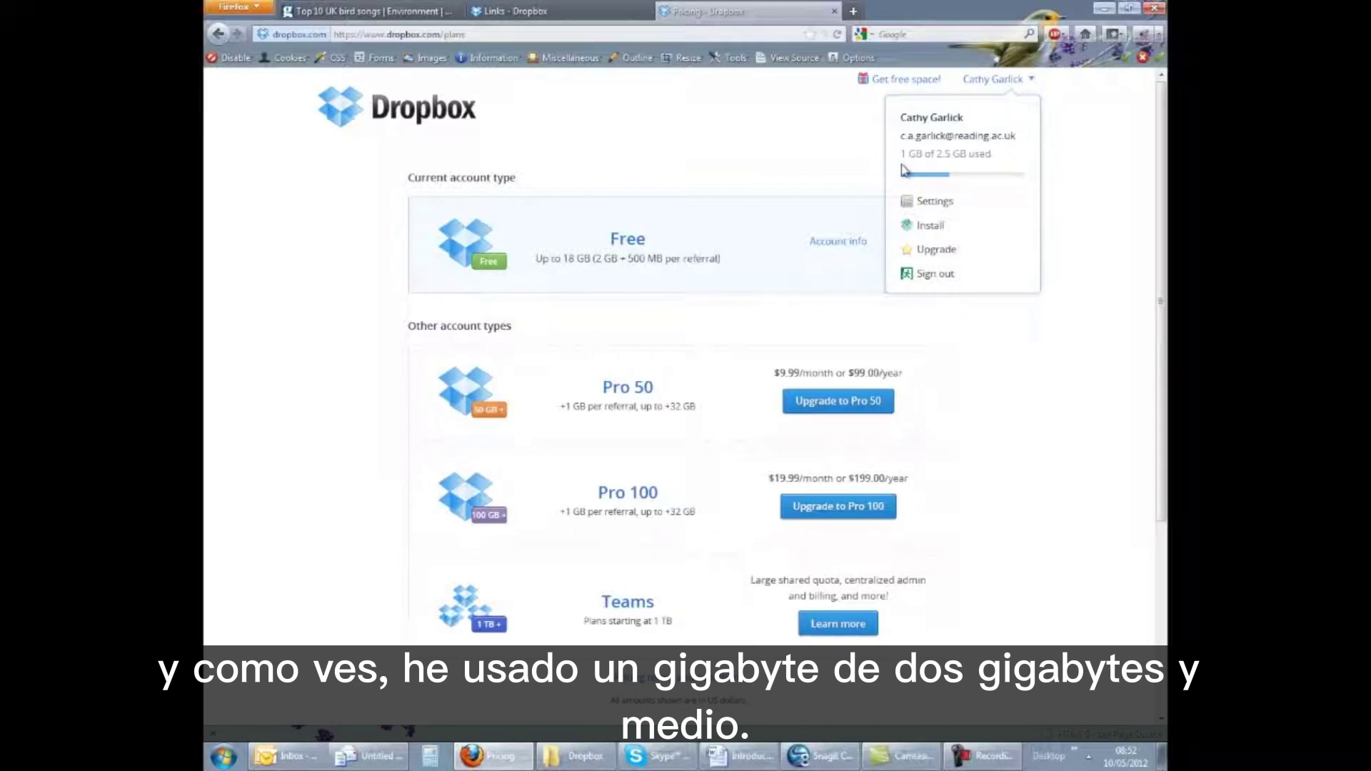
{"action": "left_click", "coordinate": [529, 11]}
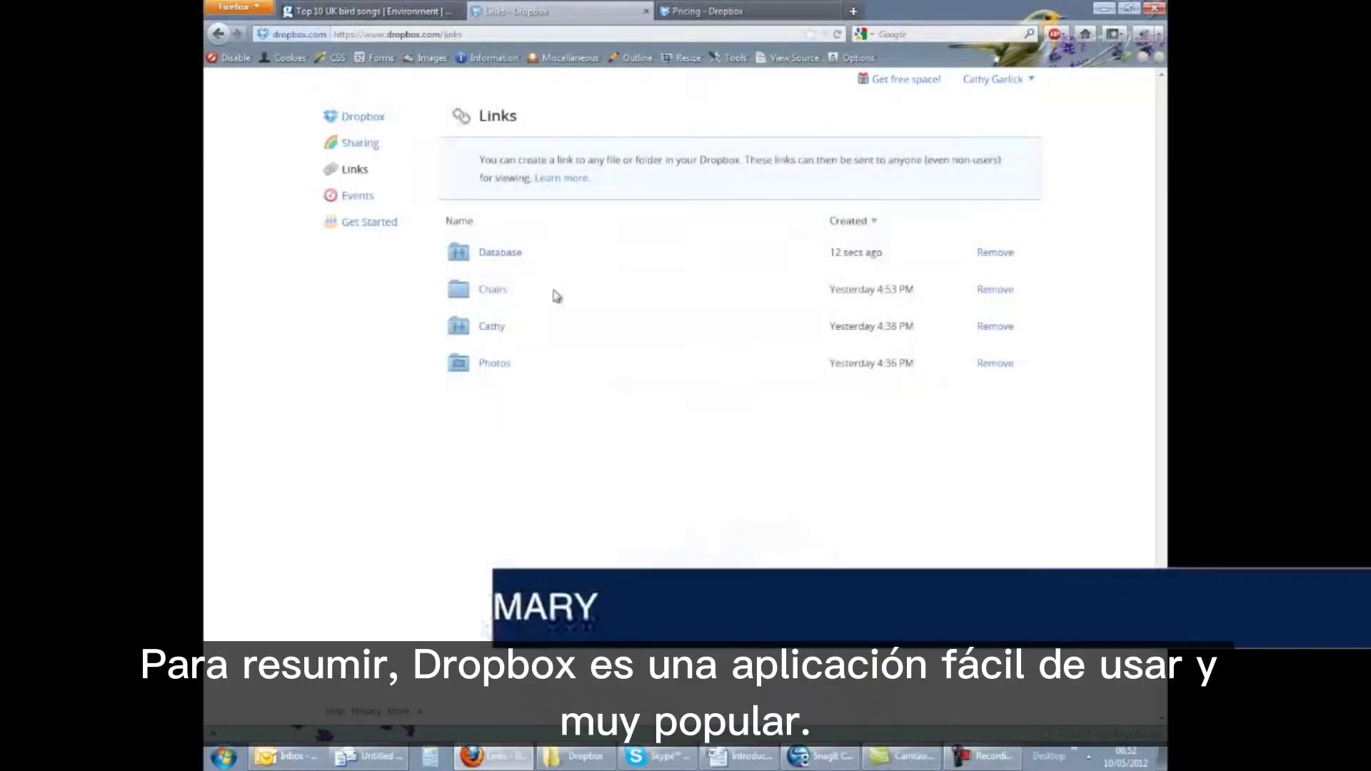